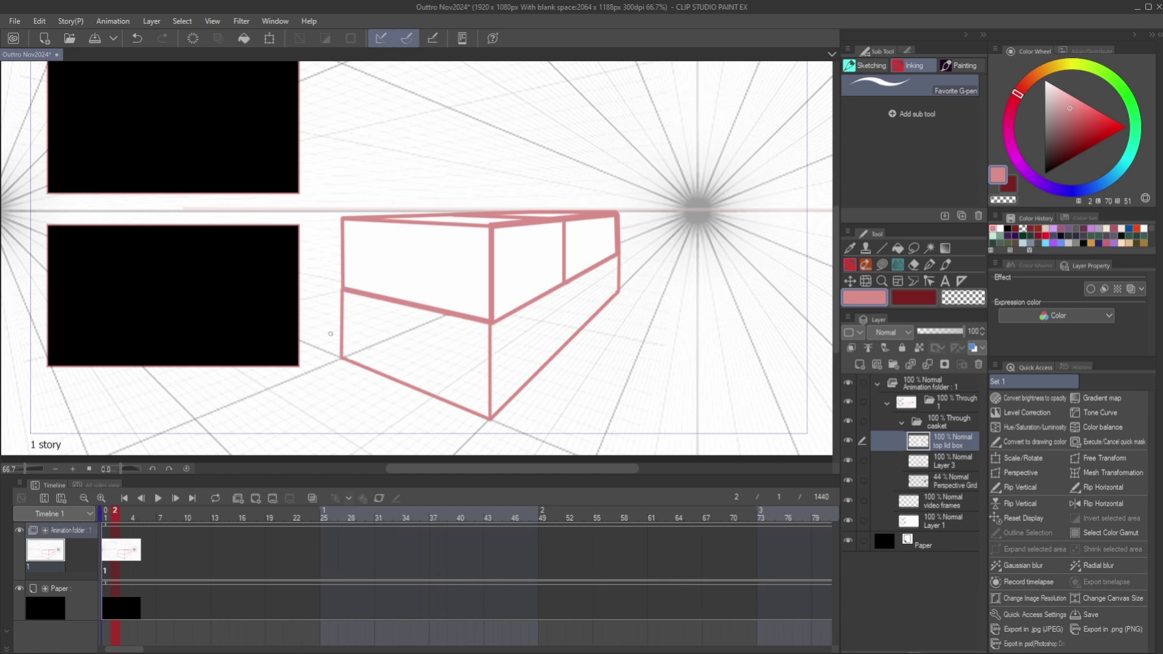
Add a new layer above the "top lid box" layer and set up the Favorite G-pen with dark purple
scroll(453, 450, "up", 3)
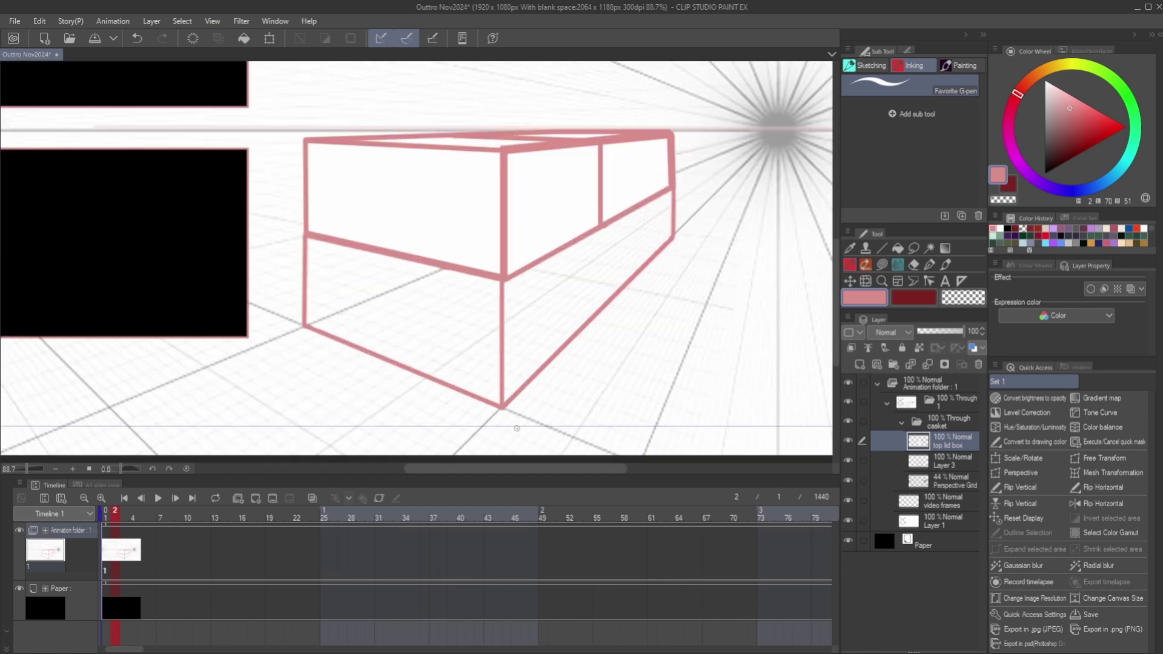
left_click(860, 365)
left_click(850, 281)
left_click(1008, 228)
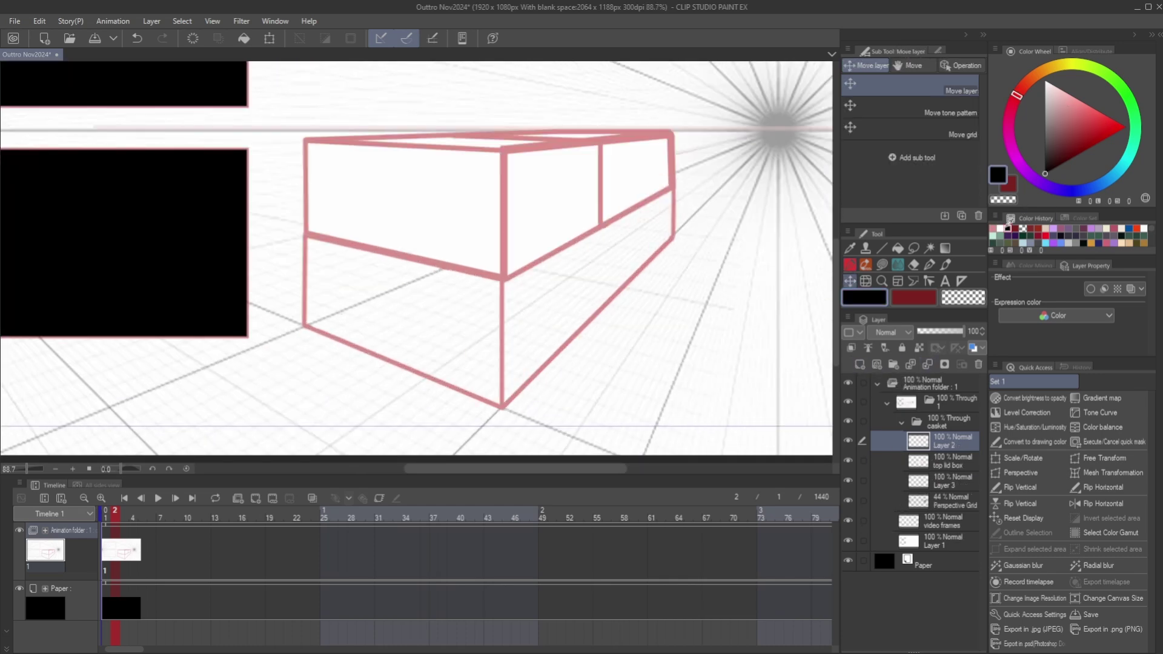
left_click(849, 264)
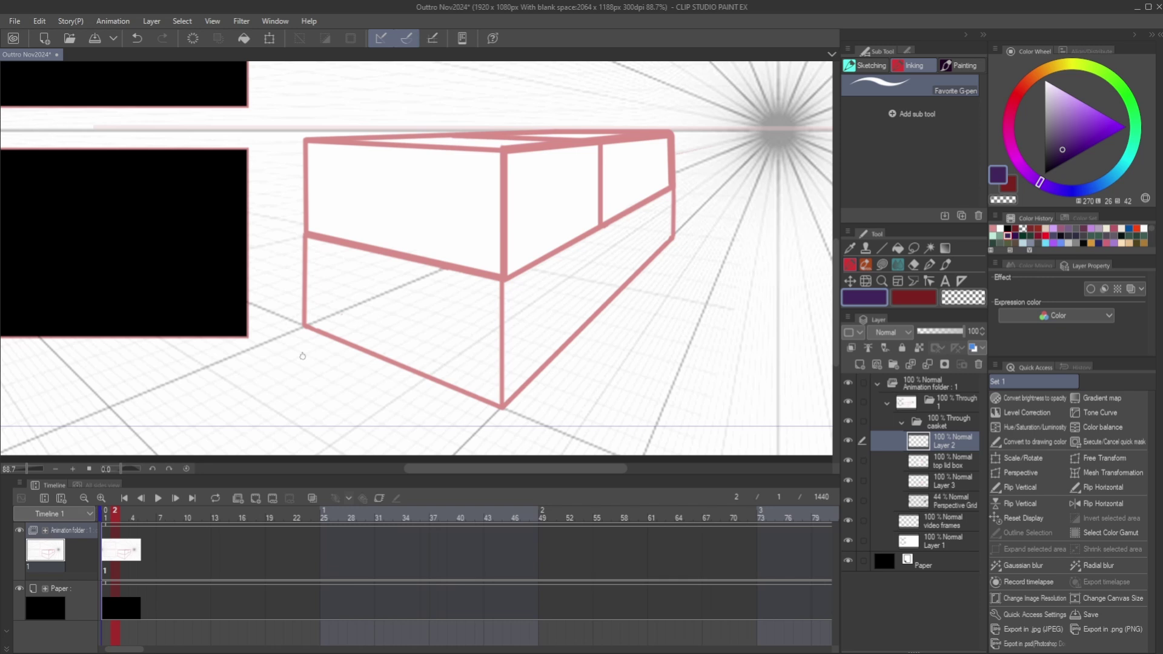
Ink a straight outline around the casket's bottom edge, along both the front face and the receding side face
left_click_drag(502, 412, 301, 329)
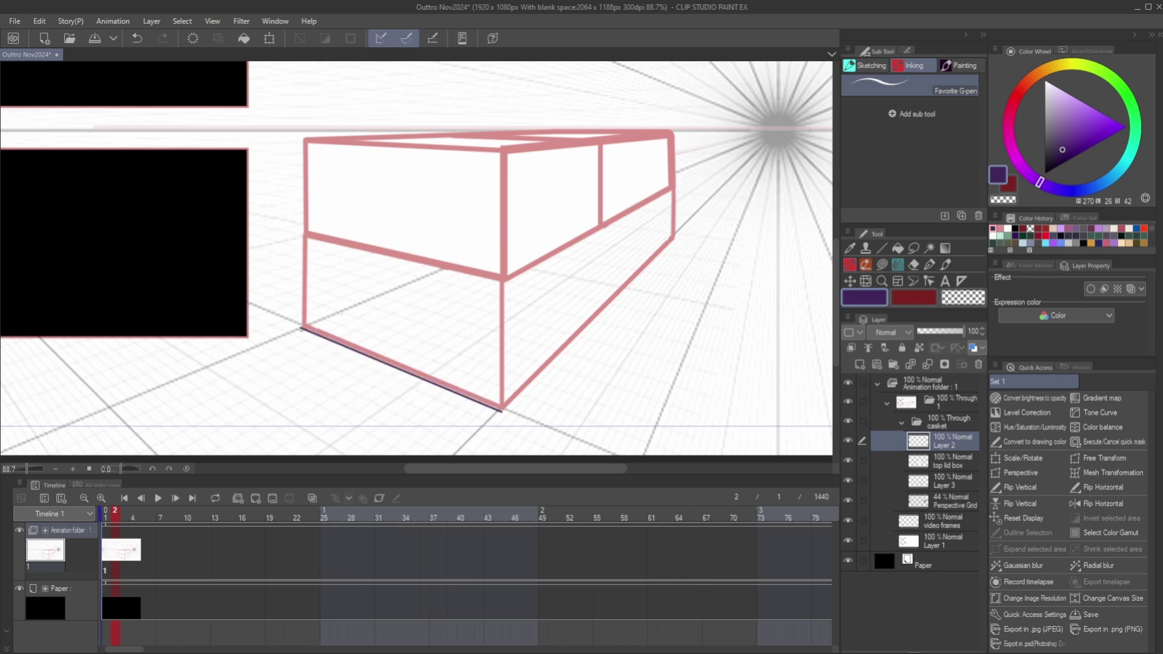
key("ctrl+z")
left_click_drag(502, 405, 303, 326)
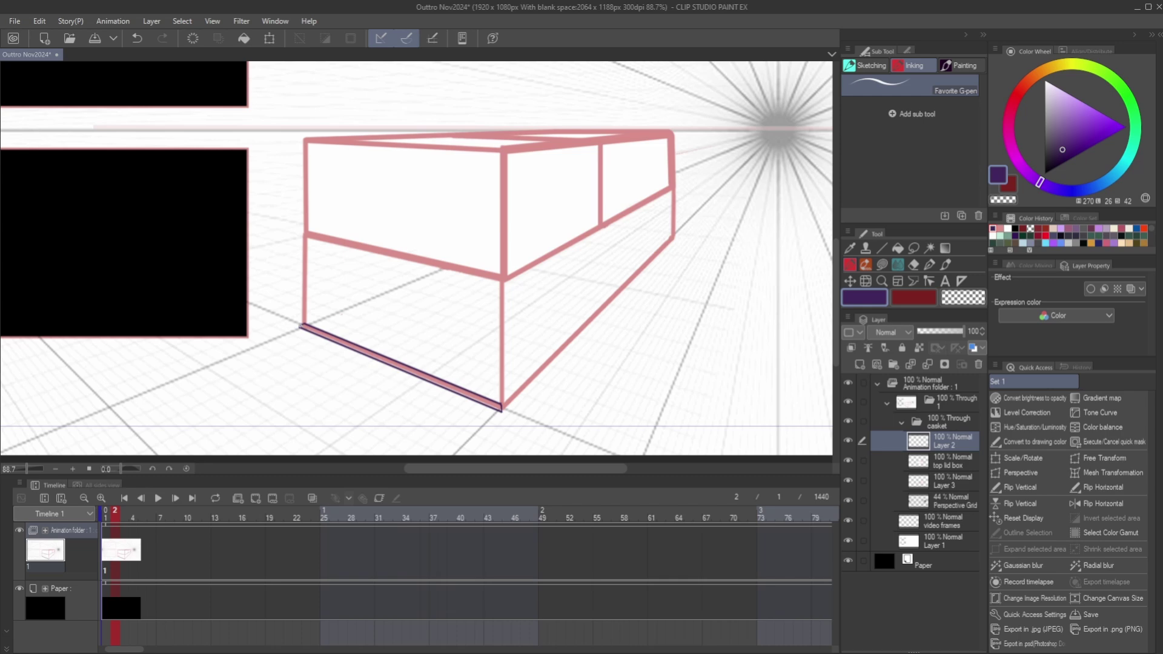
left_click_drag(503, 410, 672, 238)
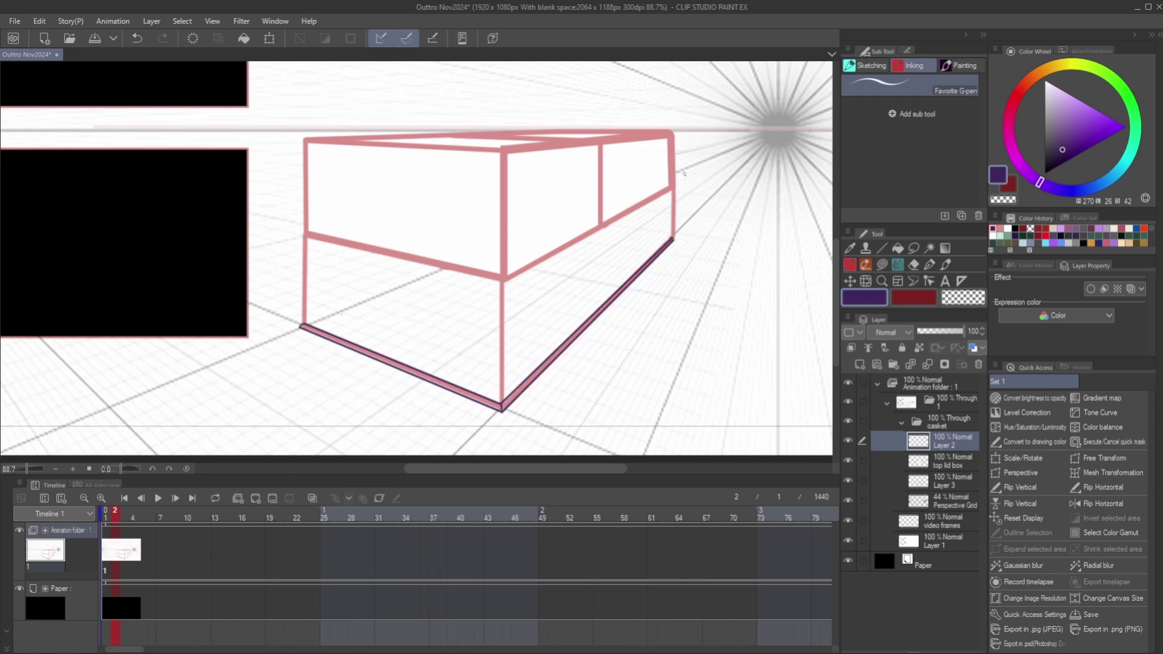
Add a parallel line just above the bottom outline on both faces to form a thin base trim
scroll(672, 237, "up", 5)
scroll(670, 237, "down", 6)
scroll(528, 373, "up", 2)
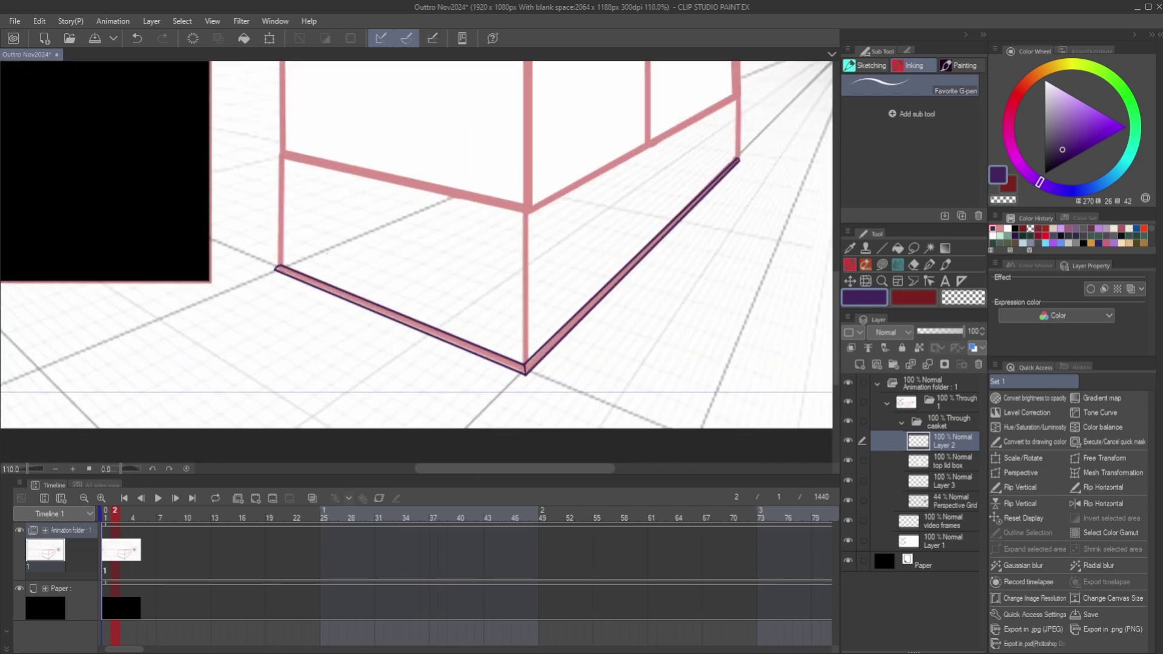
left_click_drag(523, 363, 282, 265)
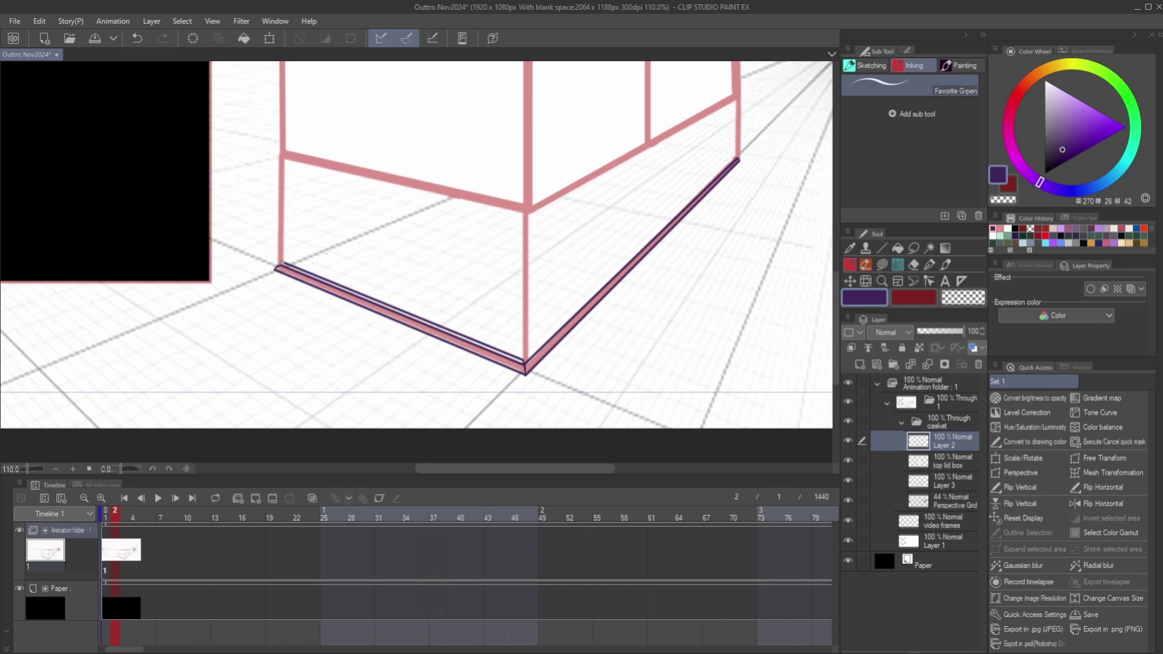
left_click_drag(525, 362, 737, 159)
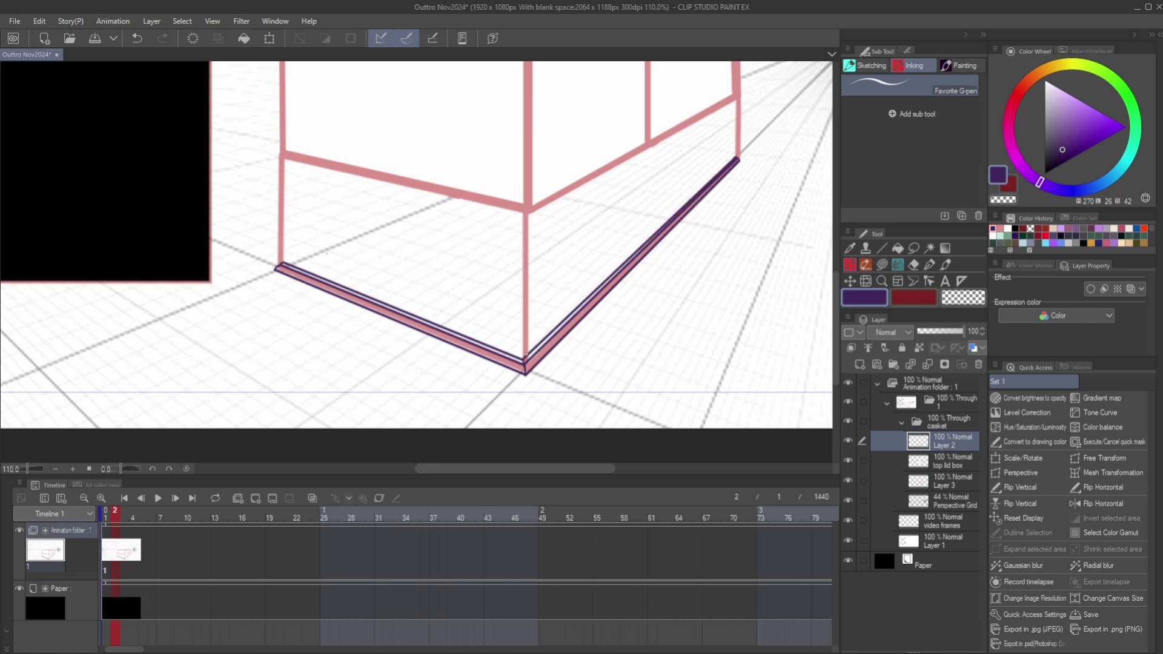
Outline a narrow band just below the lid seam, wrapping across the casket's front and side faces
mouse_move(525, 211)
left_mouse_down()
mouse_move(525, 239)
mouse_move(276, 175)
left_mouse_up()
mouse_move(525, 210)
left_mouse_down()
mouse_move(275, 151)
mouse_move(276, 175)
mouse_move(287, 150)
left_mouse_up()
scroll(278, 184, "up", 5)
scroll(276, 145, "down", 6)
scroll(406, 82, "up", 4)
left_click_drag(437, 216, 628, 114)
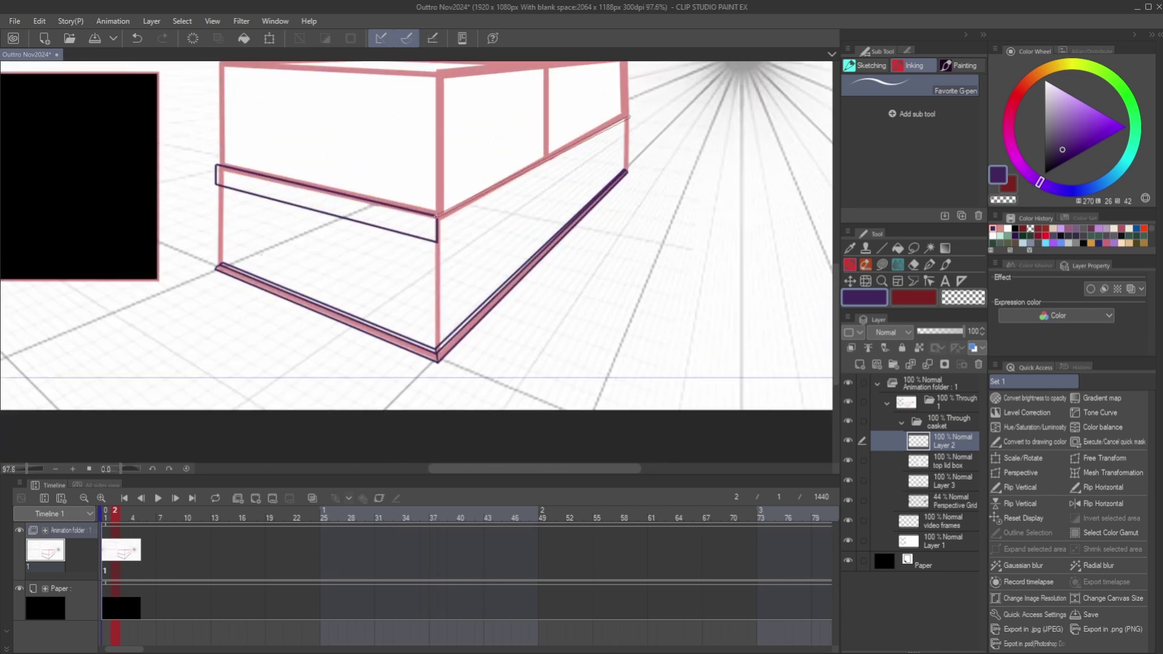
mouse_move(438, 242)
left_mouse_down()
mouse_move(628, 124)
mouse_move(628, 174)
left_mouse_up()
scroll(630, 115, "up", 12)
scroll(613, 103, "down", 13)
scroll(600, 107, "up", 2)
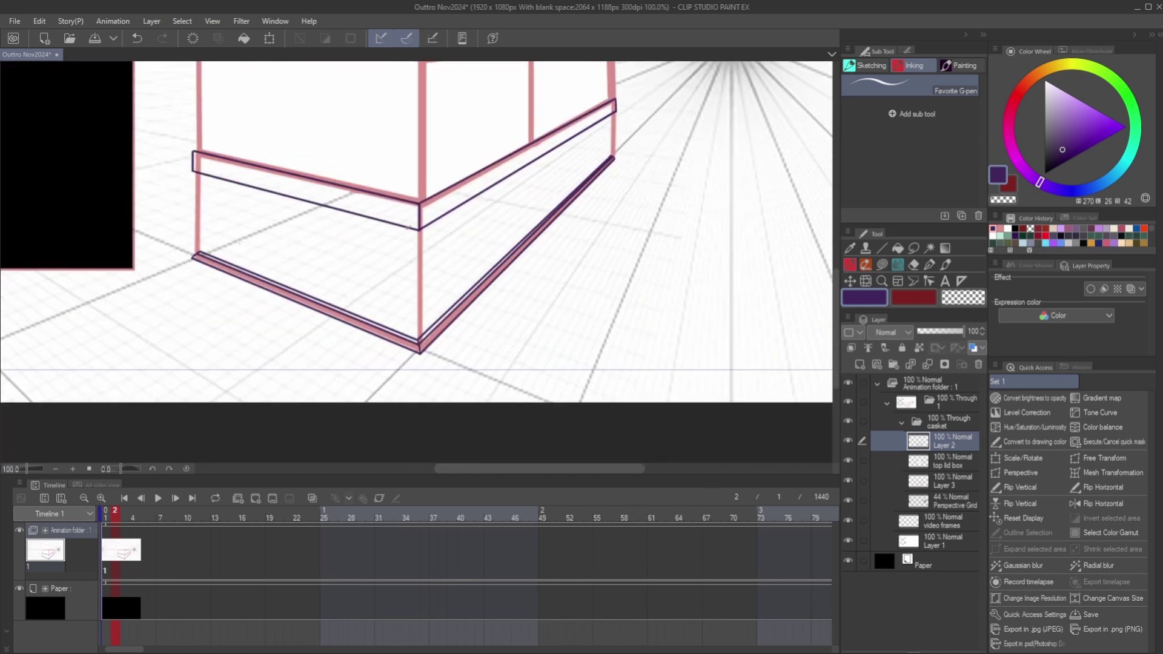
scroll(409, 228, "up", 2)
left_click_drag(92, 148, 94, 160)
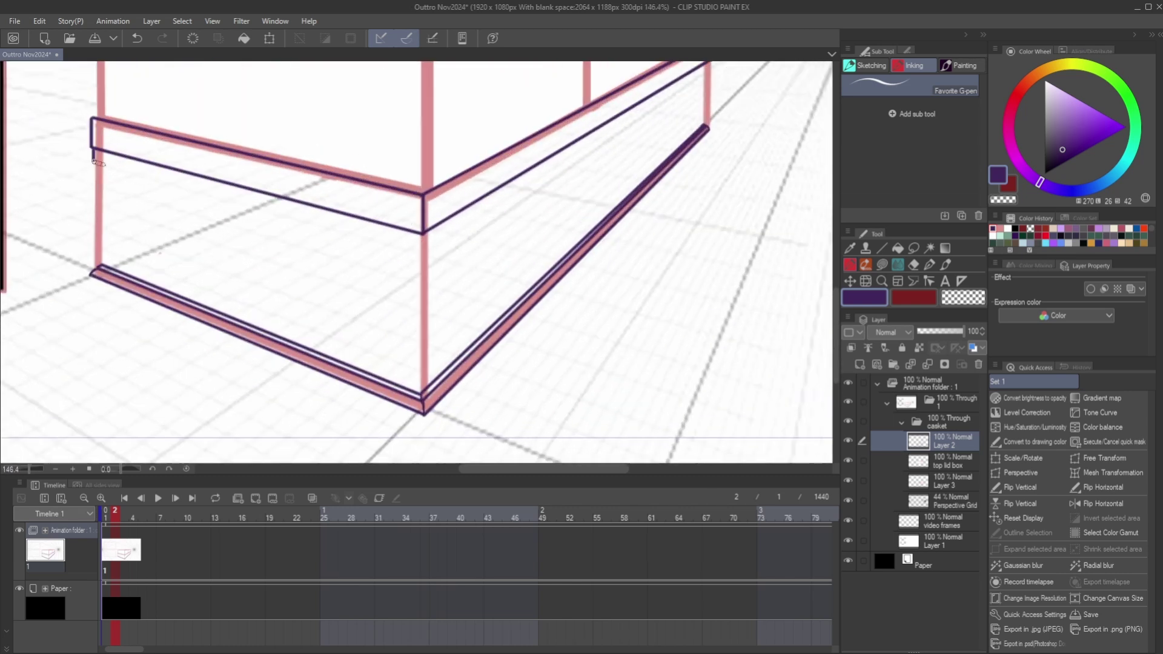
key("ctrl+z")
Lasso the base trim lines, enlarge them slightly and shift them down so the trim projects beyond the sketched casket
key("m")
left_click_drag(716, 111, 728, 107)
key("ctrl+t")
left_click_drag(737, 432, 743, 436)
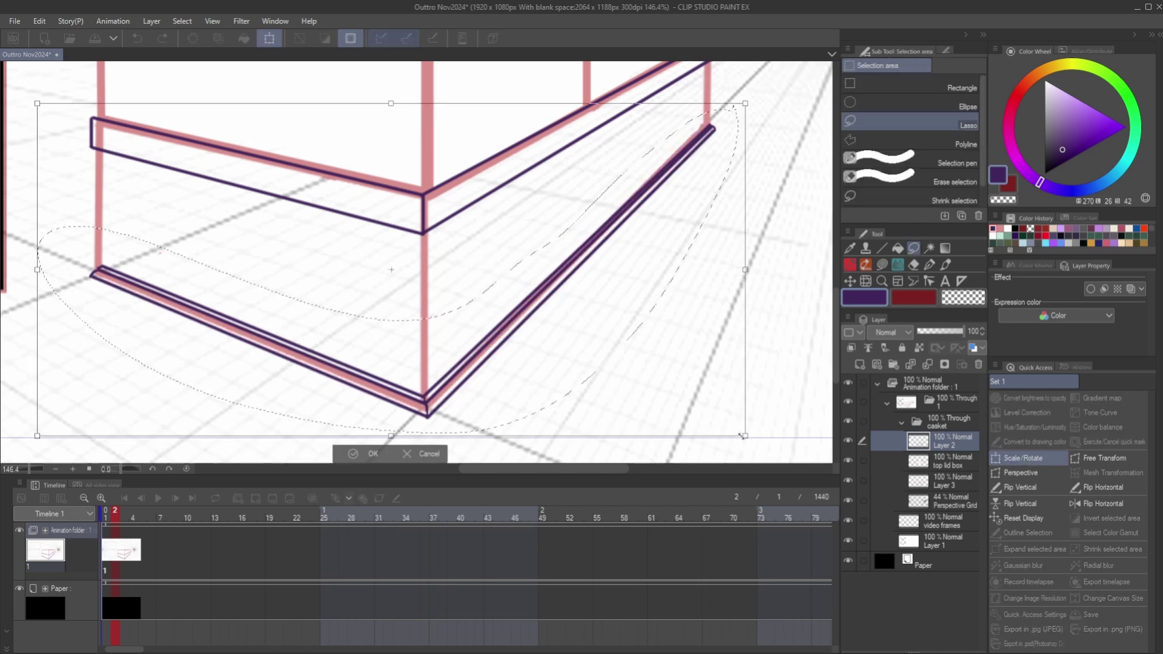
left_click_drag(363, 357, 362, 366)
left_click_drag(37, 282, 24, 281)
left_click_drag(155, 351, 159, 349)
left_click(1089, 460)
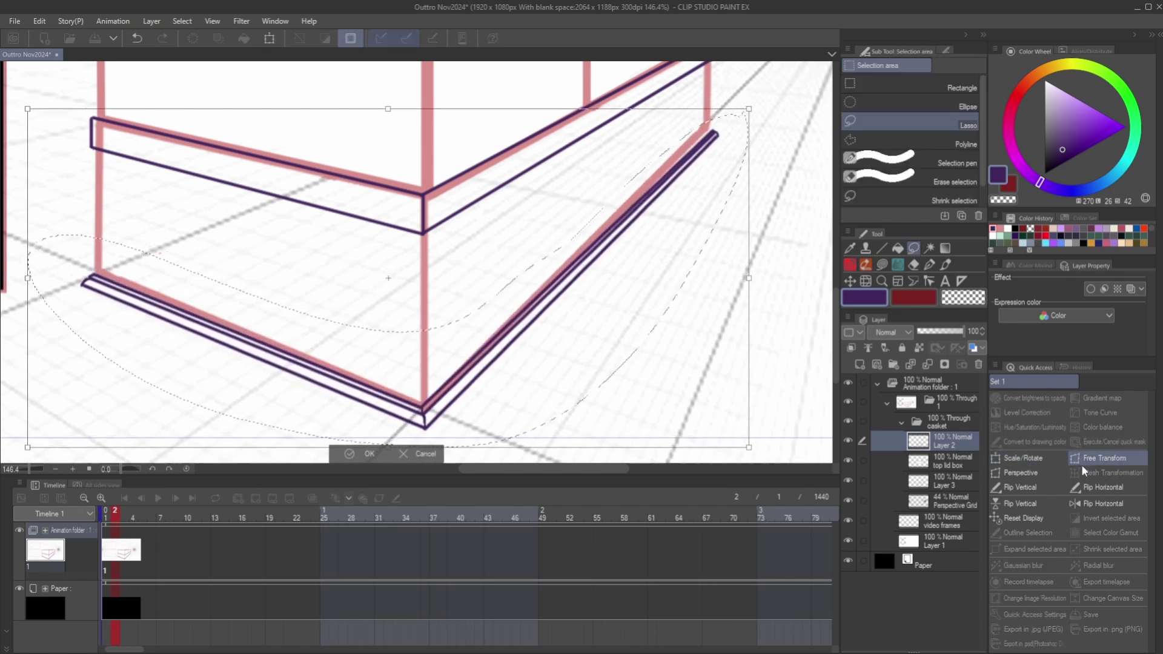
left_click(364, 454)
left_click(257, 437)
left_click(1088, 462)
key("Escape")
key("ctrl+z")
left_click(1090, 463)
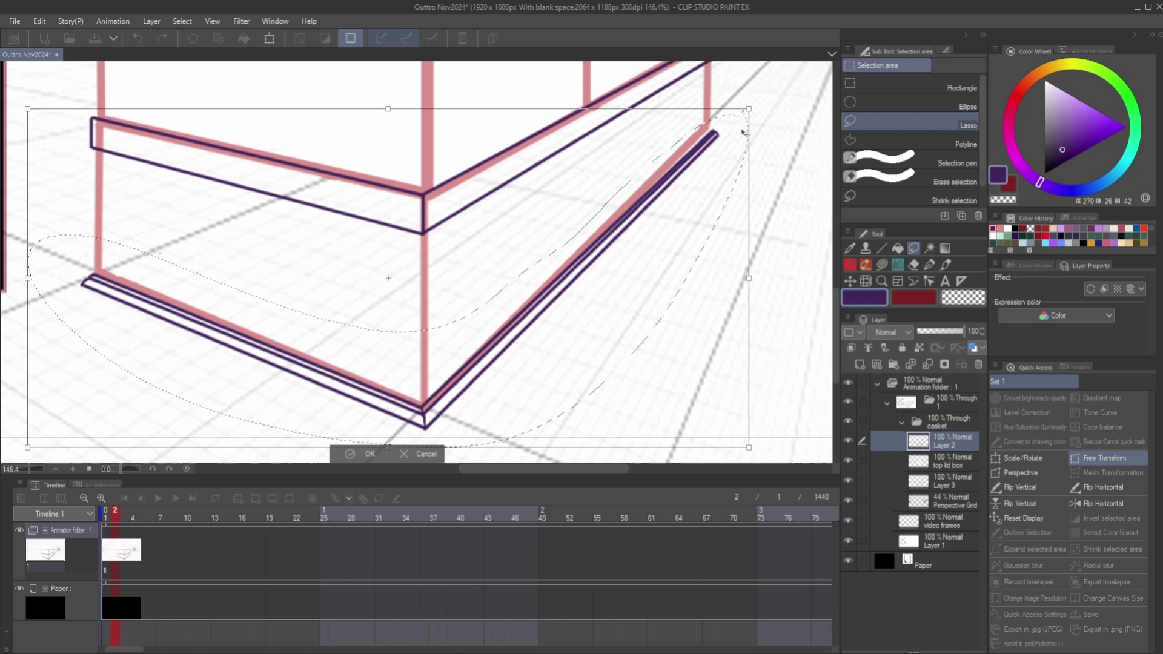
key("Escape")
Use Mesh Transformation to pull the base trim's far side end slightly inward toward the sketched edge
left_click(1088, 472)
left_click_drag(749, 110, 744, 108)
left_click_drag(509, 221, 506, 222)
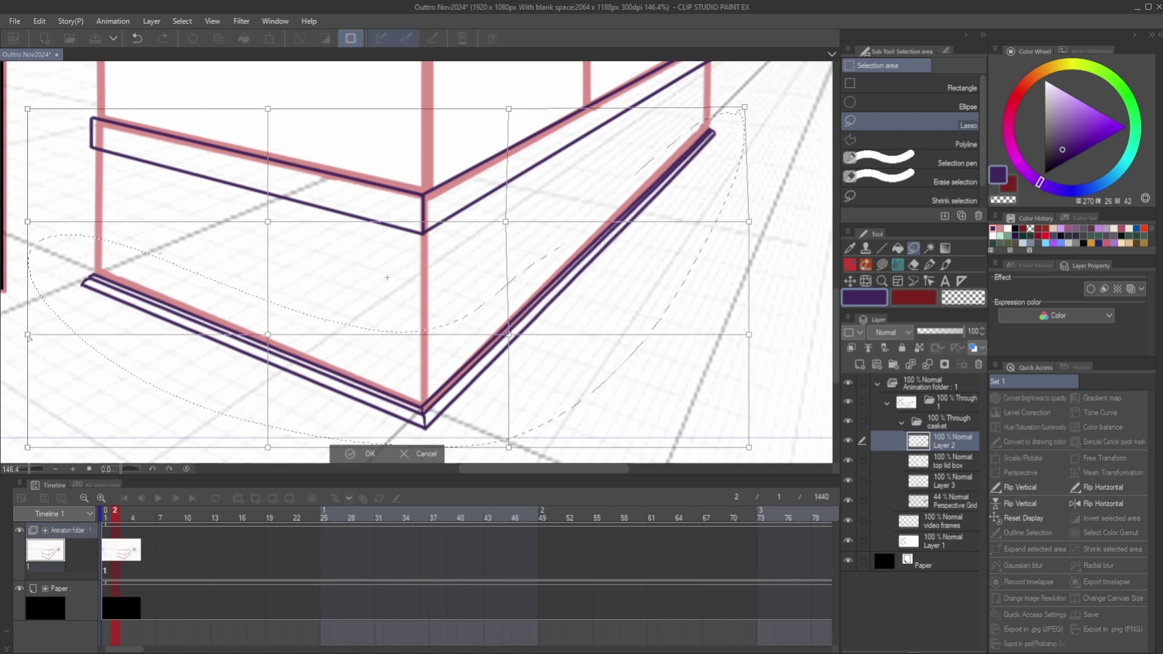
left_click(362, 454)
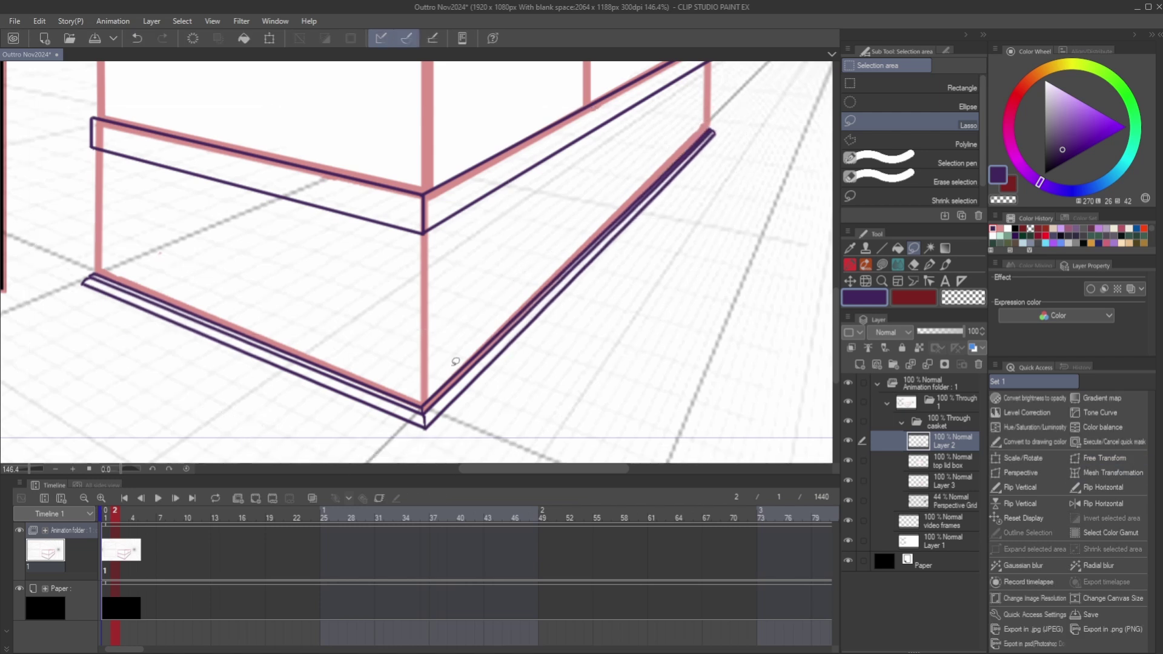
Ink short verticals above the base trim at the side face's two corners and connect them with a receding line
left_click(850, 265)
left_click_drag(422, 407, 420, 376)
left_click(706, 115, "shift")
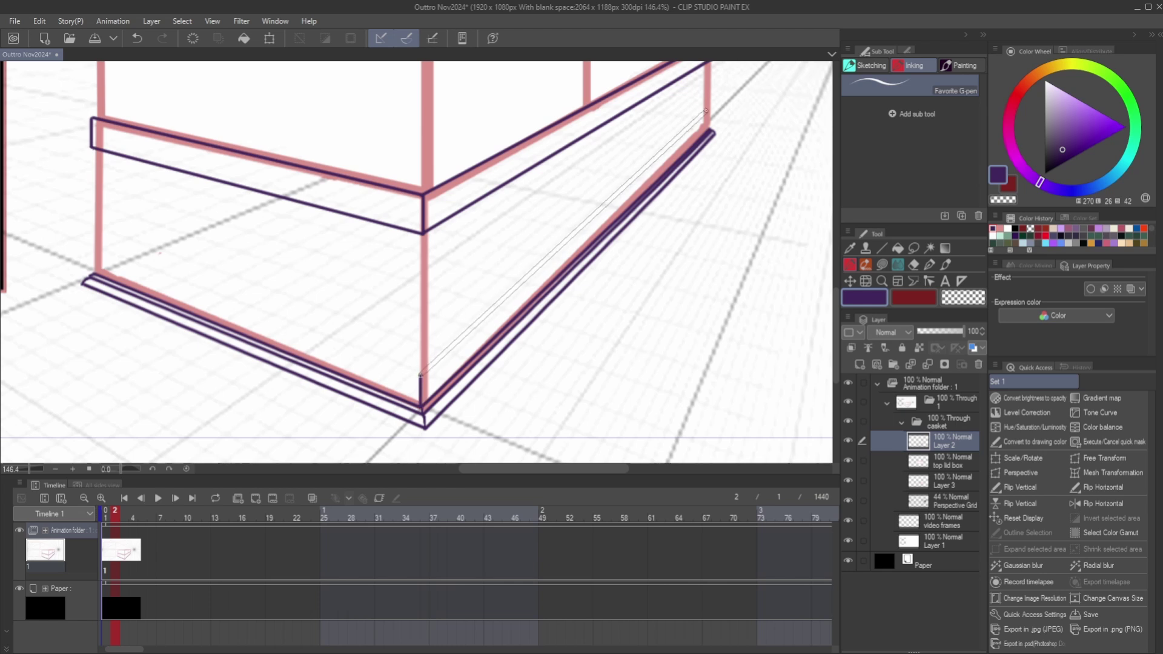
key("ctrl+z")
key("ctrl+z")
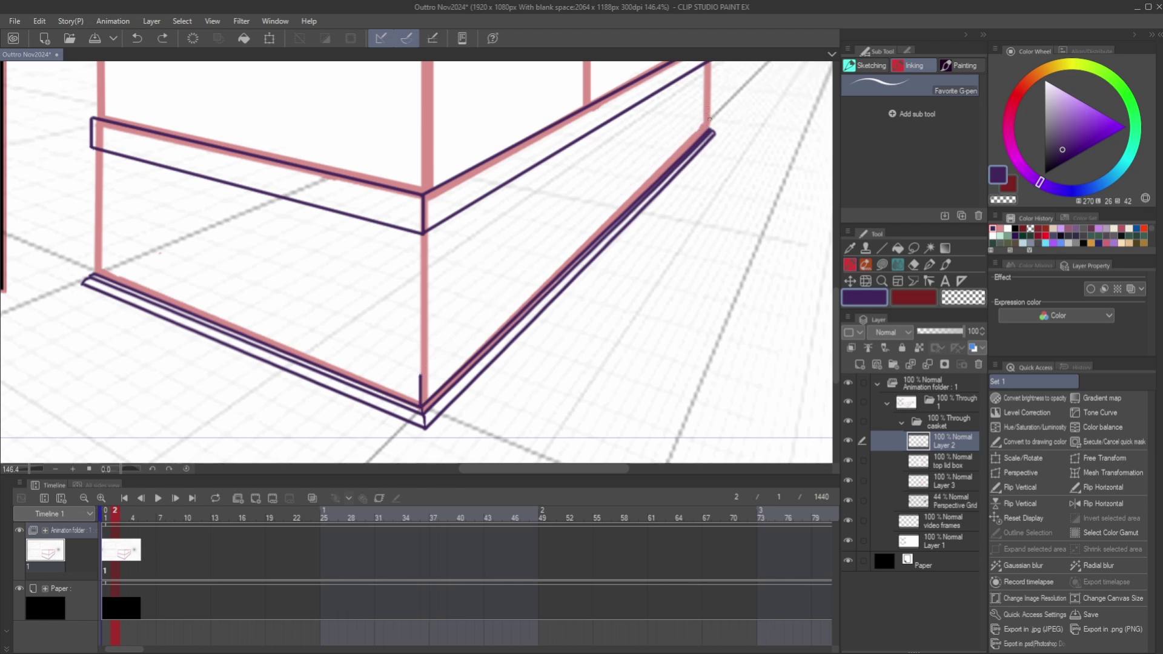
left_click_drag(709, 130, 709, 114)
left_click(420, 371, "shift")
Continue the lower band across the front face with a straight line and a short vertical at its outer corner
left_click_drag(420, 372, 94, 249)
key("ctrl+z")
mouse_move(94, 249)
left_mouse_down()
mouse_move(93, 274)
mouse_move(420, 372)
left_mouse_up()
key("ctrl+z")
key("ctrl+z")
key("ctrl+z")
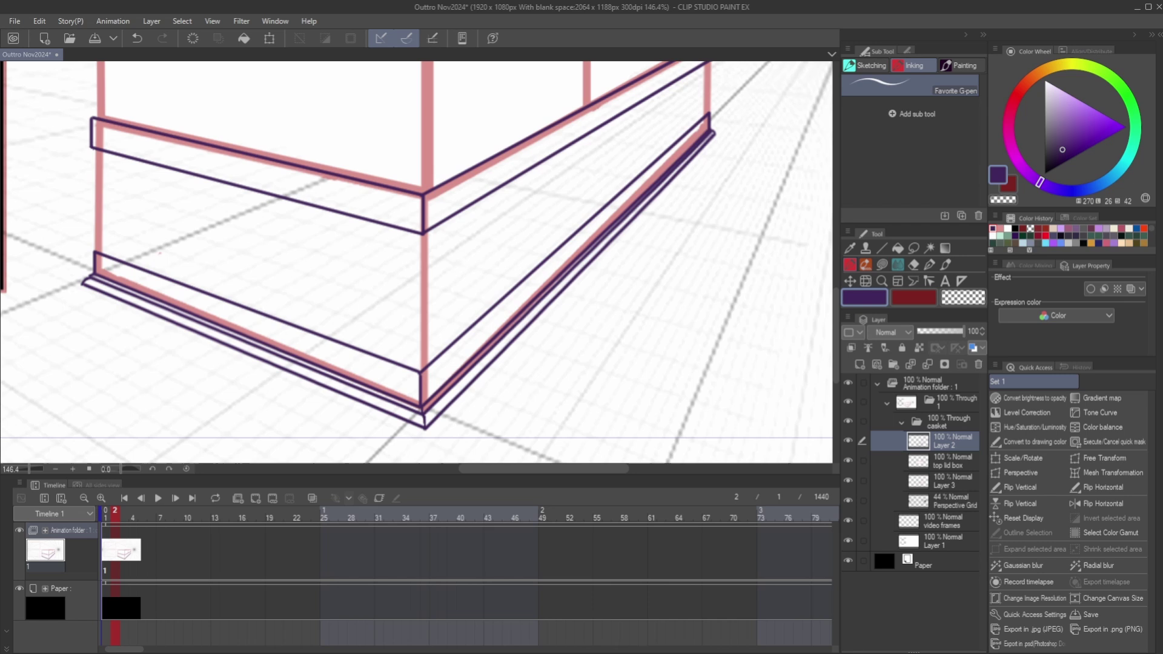
Ink the vertical edges joining the upper and lower bands at the front face's outer end and the near corner
scroll(417, 262, "down", 1)
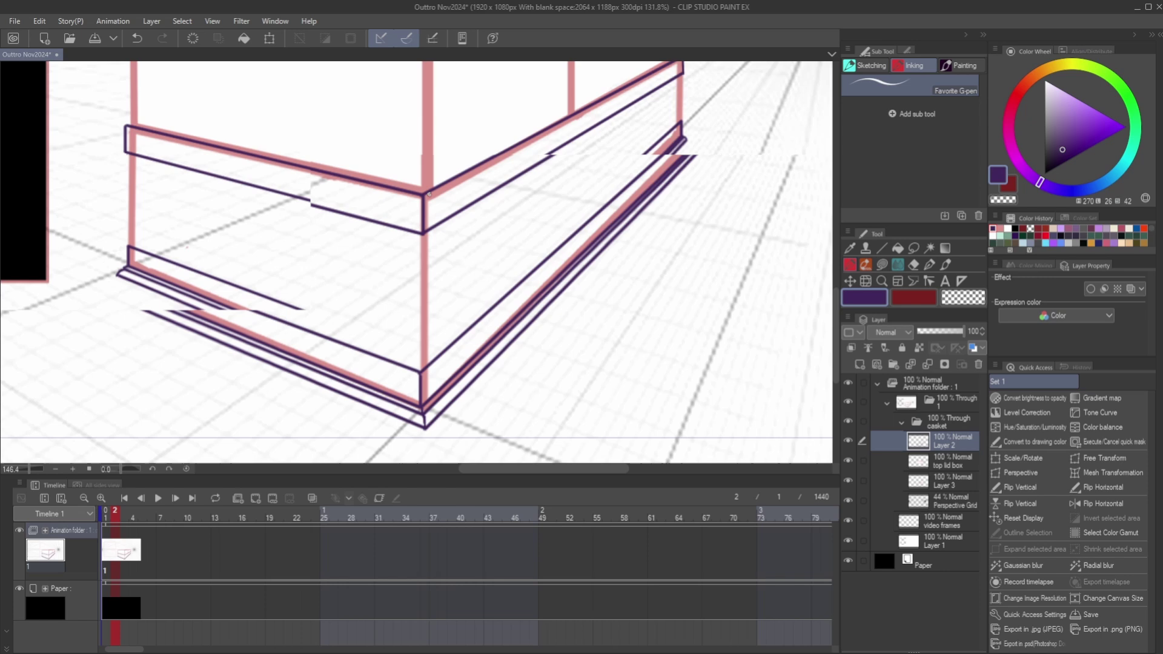
scroll(417, 262, "up", 3)
left_click_drag(224, 168, 221, 285)
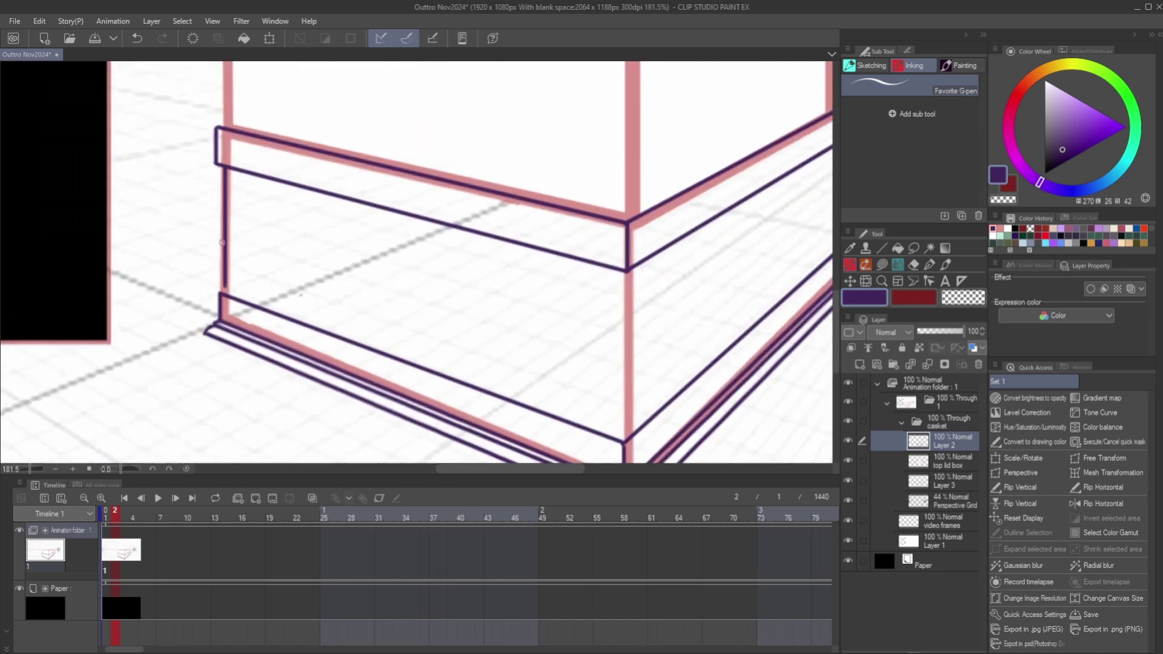
key("ctrl+z")
left_click_drag(225, 168, 222, 296)
scroll(214, 198, "down", 12)
scroll(301, 210, "up", 6)
scroll(261, 168, "up", 5)
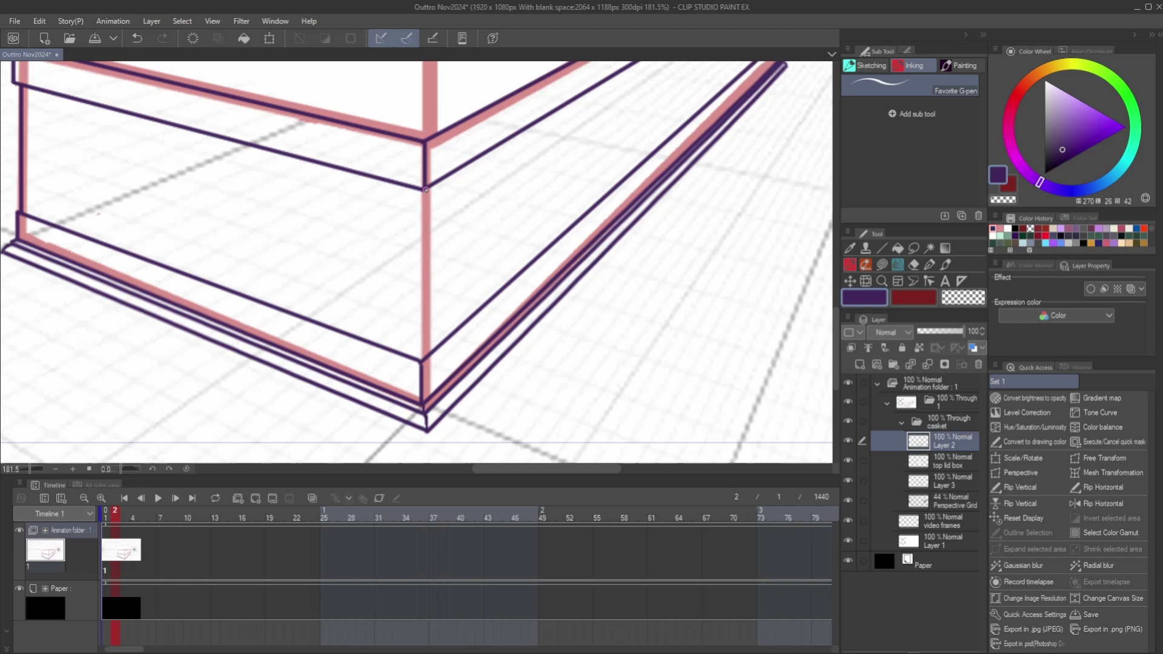
left_click_drag(425, 190, 426, 359)
Ink the side face's far outer vertical edge down to the base trim and erase the extra inner vertical
scroll(429, 255, "down", 8)
scroll(561, 161, "up", 10)
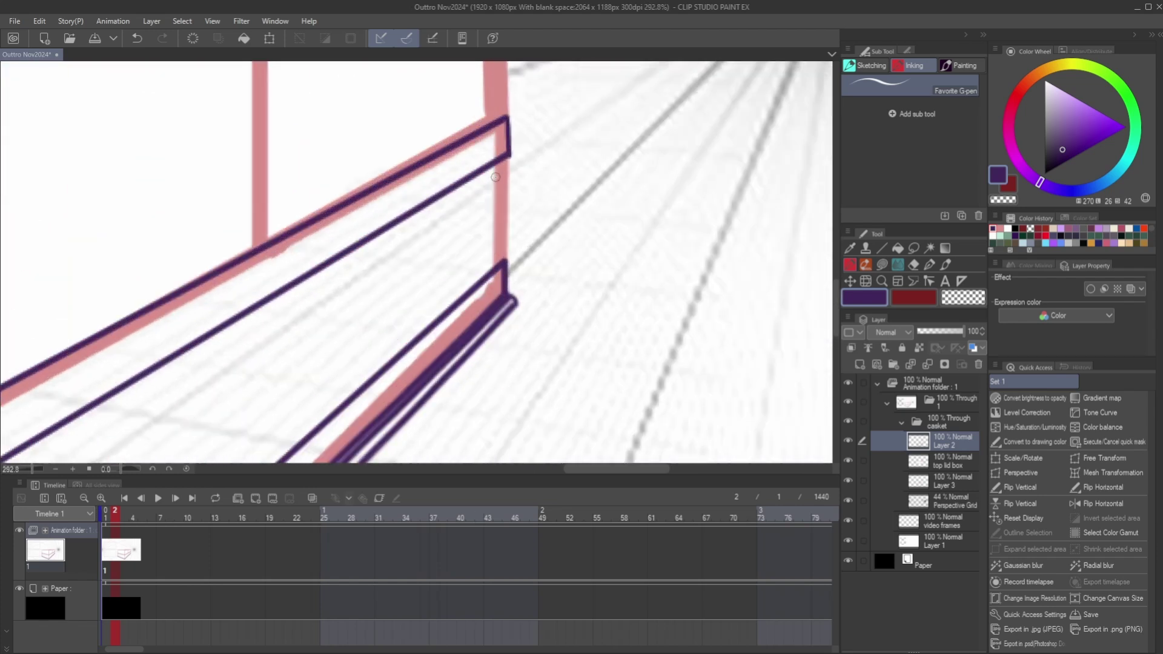
left_click_drag(500, 161, 500, 267)
left_click_drag(508, 120, 509, 293)
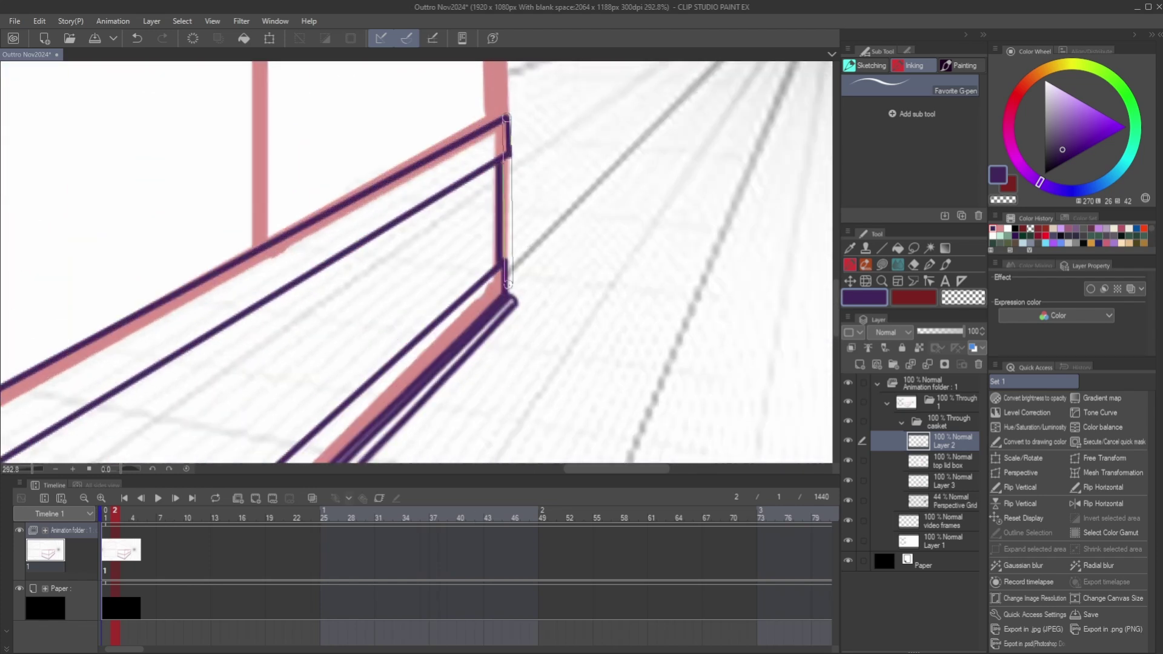
key("ctrl+z")
left_click_drag(507, 118, 507, 295)
key("m")
mouse_move(499, 158)
left_mouse_down()
mouse_move(496, 261)
mouse_move(498, 167)
left_mouse_up()
left_click(364, 287)
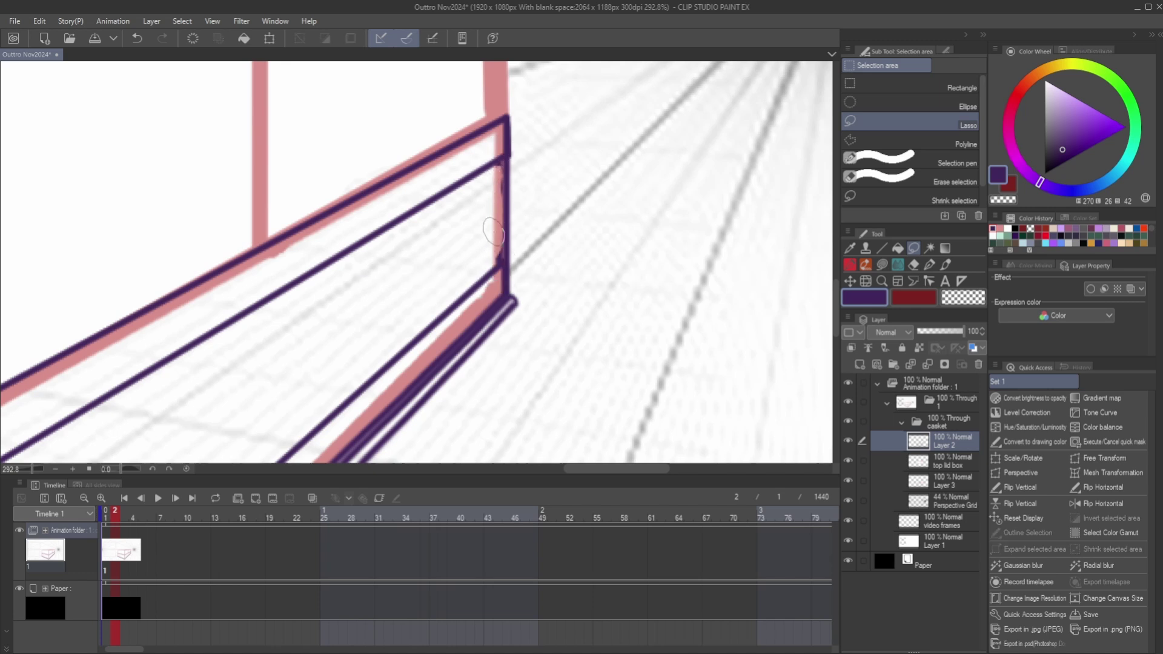
Close the side panel's far end with two close vertical lines and erase the band lines between it and the edge
key("p")
left_click_drag(479, 247, 474, 287)
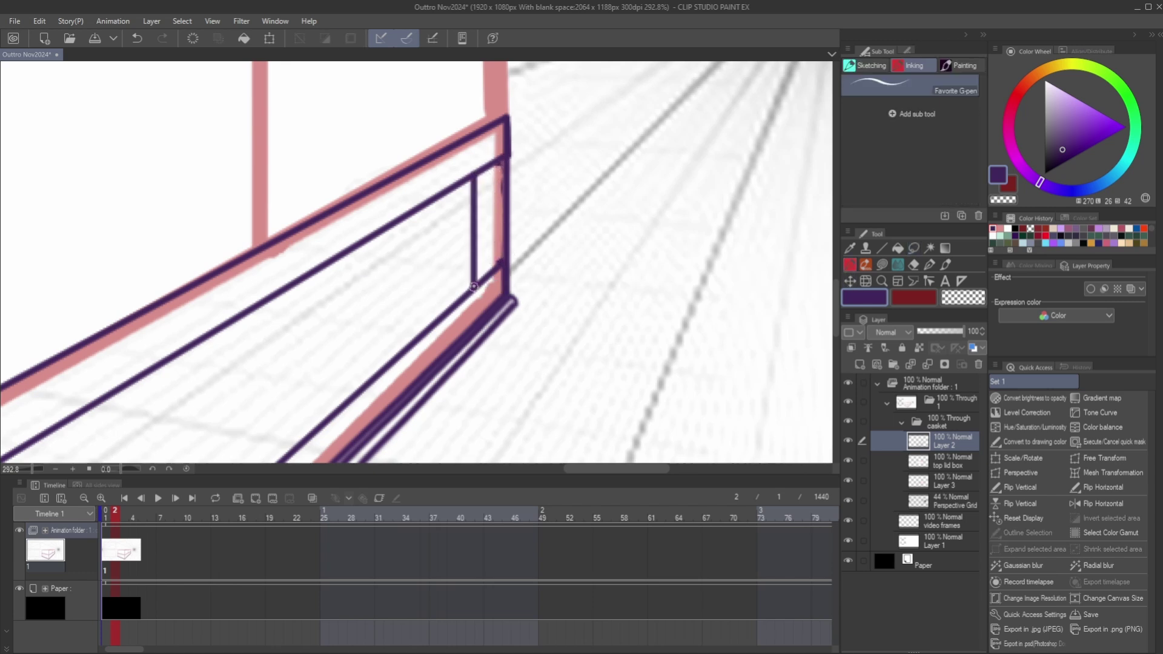
left_click_drag(466, 182, 466, 294)
mouse_move(486, 158)
left_mouse_down()
mouse_move(492, 286)
mouse_move(483, 292)
left_mouse_up()
Ink the casket's near corner edge at full height and draw the side panel's near vertical line
scroll(469, 320, "down", 9)
left_click_drag(200, 451, 398, 310)
scroll(398, 310, "up", 4)
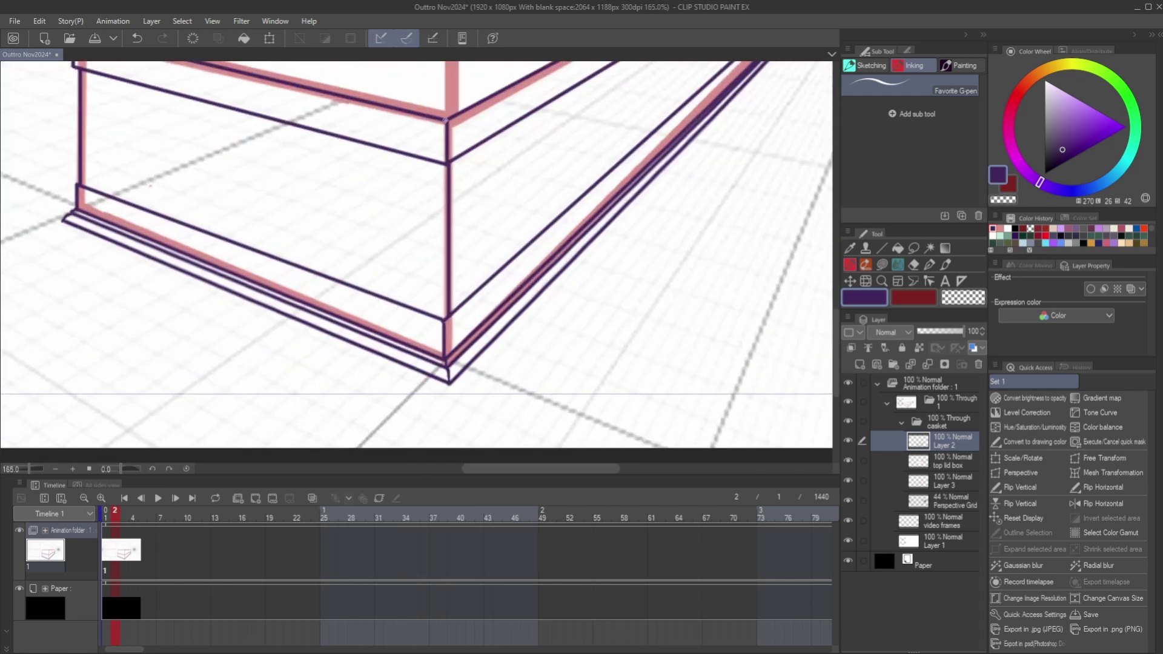
left_click_drag(447, 121, 446, 360)
left_click_drag(490, 139, 490, 281)
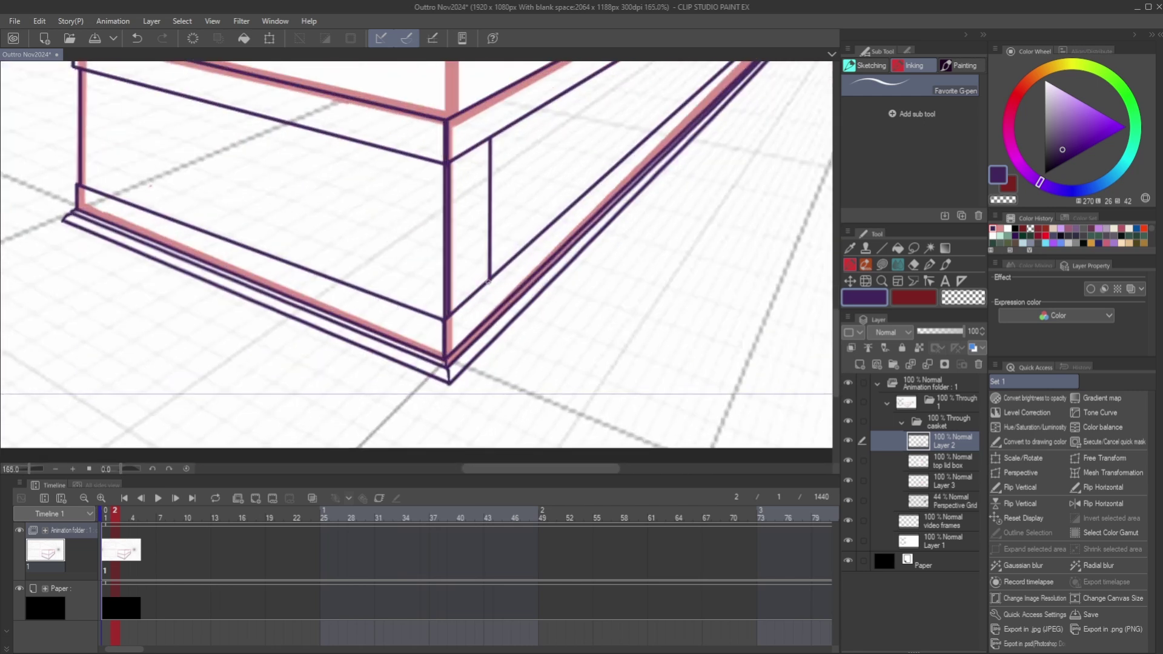
Erase the band lines between the side panel and the near corner, and re-ink the corner edge
mouse_move(462, 154)
left_mouse_down()
mouse_move(474, 150)
mouse_move(458, 149)
mouse_move(456, 171)
left_mouse_up()
mouse_move(458, 311)
left_mouse_down()
mouse_move(453, 242)
mouse_move(454, 258)
left_mouse_up()
left_click_drag(446, 121, 445, 359)
left_click_drag(472, 285, 470, 301)
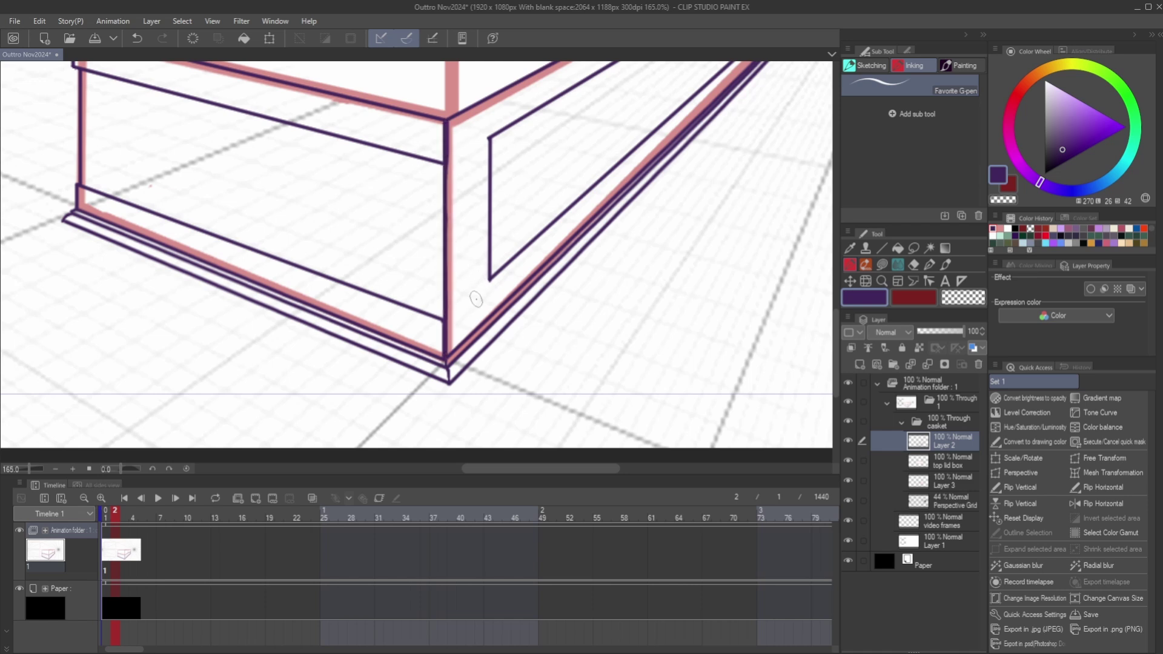
Draw the front panel's vertical sides and the face's outer edge, erasing the band lines outside the panel's outer end
scroll(461, 295, "down", 2)
scroll(332, 313, "up", 2)
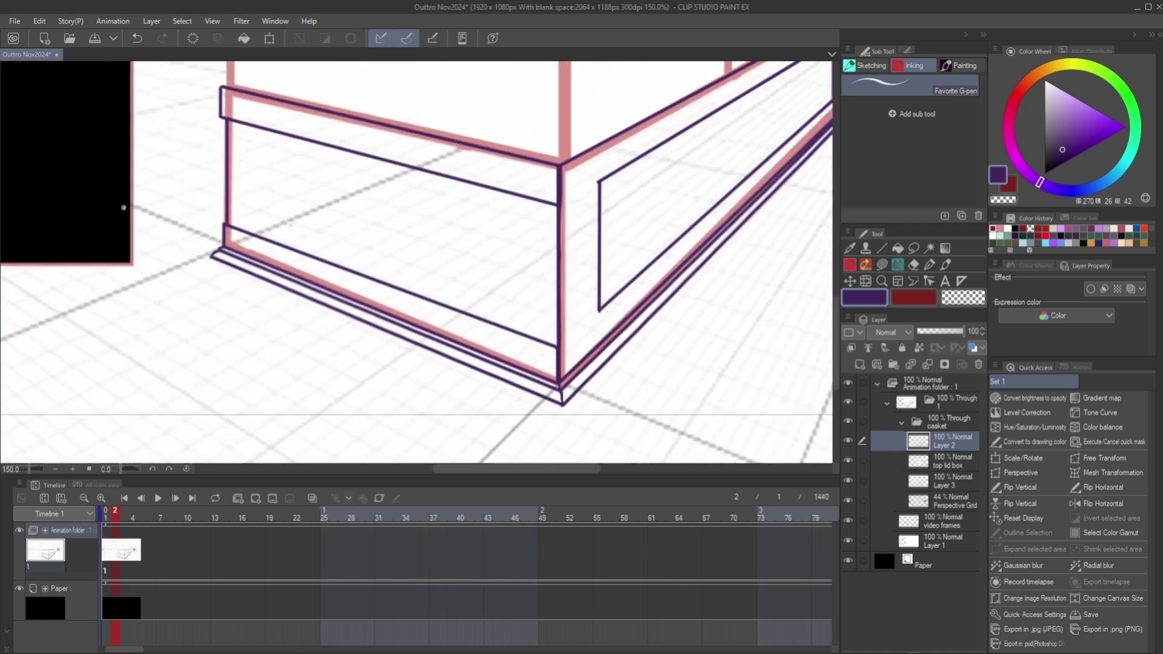
left_click_drag(519, 194, 518, 330)
key("ctrl+z")
left_click_drag(519, 195, 522, 339)
left_click_drag(221, 87, 222, 245)
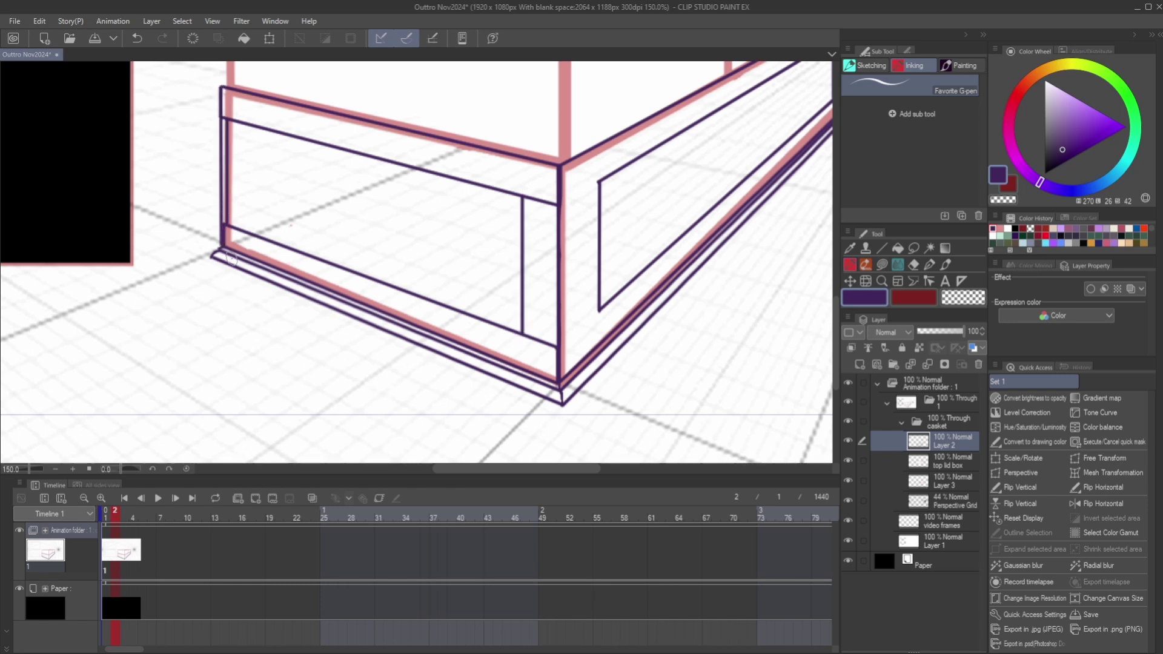
mouse_move(246, 125)
left_mouse_down()
mouse_move(252, 233)
mouse_move(238, 238)
mouse_move(236, 127)
left_mouse_up()
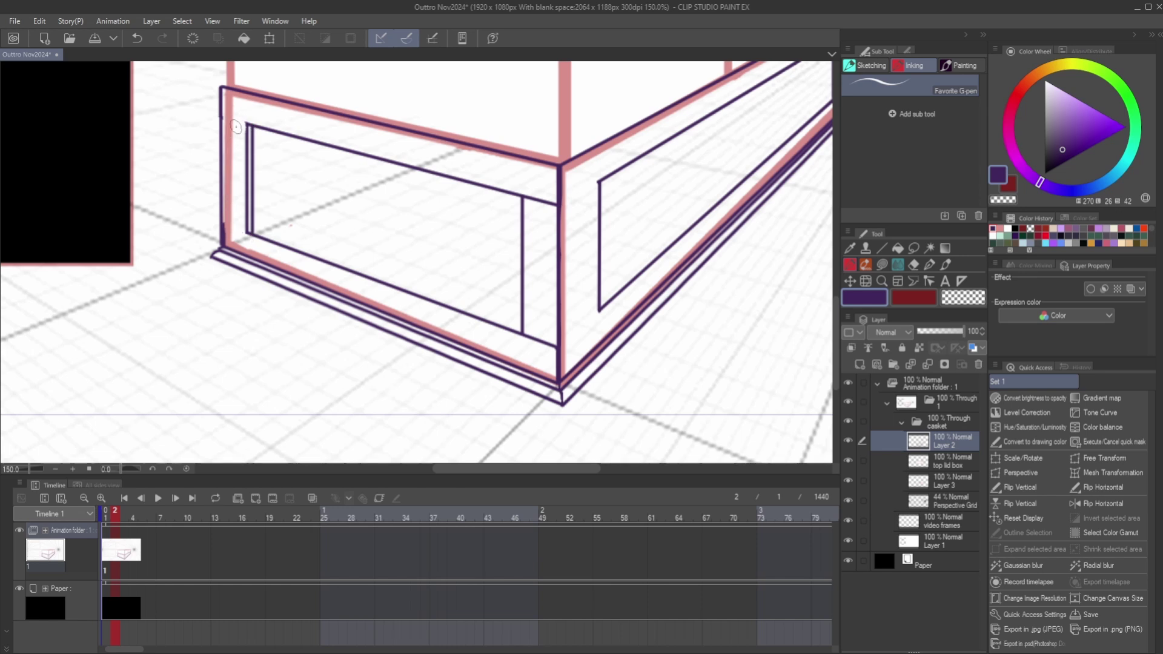
Erase the leftover band lines between the front panel and the casket's near corner
mouse_move(538, 207)
left_mouse_down()
mouse_move(531, 190)
mouse_move(548, 212)
left_mouse_up()
left_click_drag(527, 332, 517, 301)
key("ctrl+z")
key("ctrl+z")
left_click_drag(525, 197, 556, 203)
left_click_drag(525, 335, 547, 347)
scroll(376, 273, "down", 8)
scroll(388, 212, "up", 4)
scroll(388, 224, "down", 1)
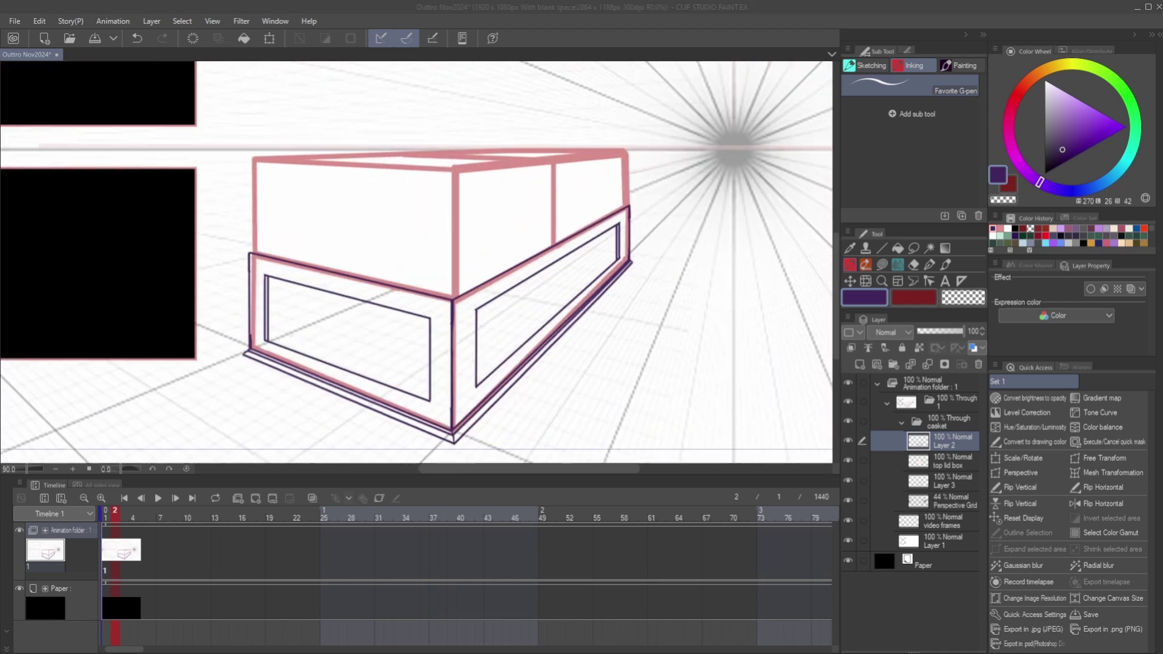
scroll(293, 351, "up", 5)
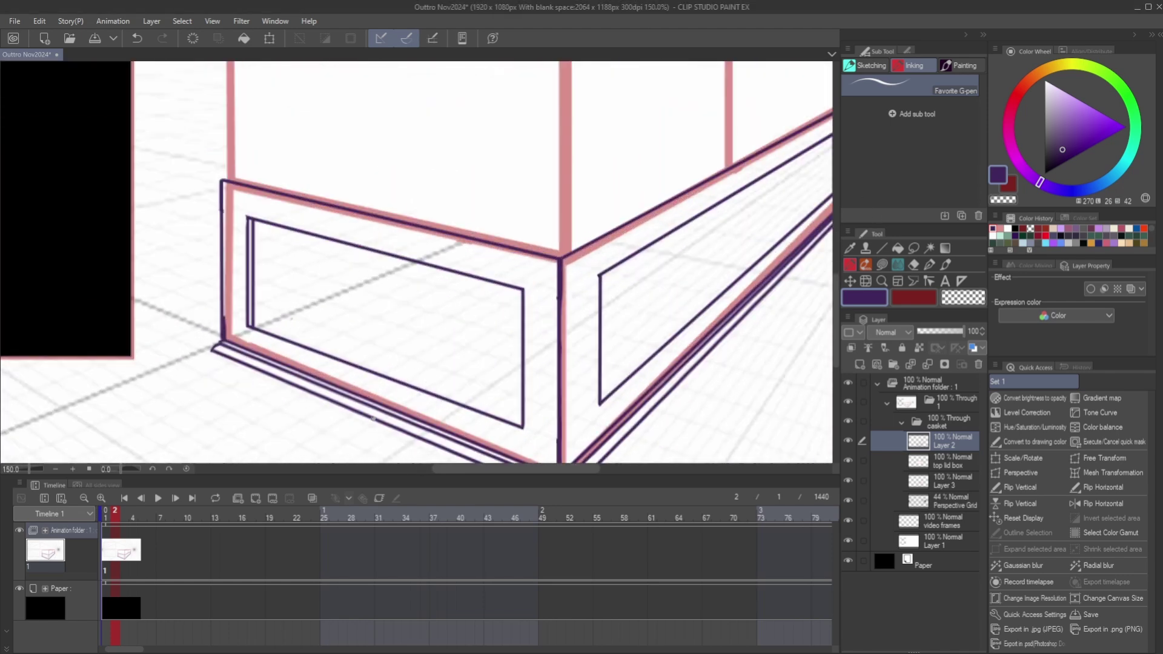
Ink the narrow top face of a raised block inside the front panel, with two long parallel edges joined at both ends
left_click(469, 310)
left_click(304, 264, "shift")
left_click_drag(469, 310, 456, 314)
left_click(298, 267, "shift")
left_click_drag(297, 267, 304, 264)
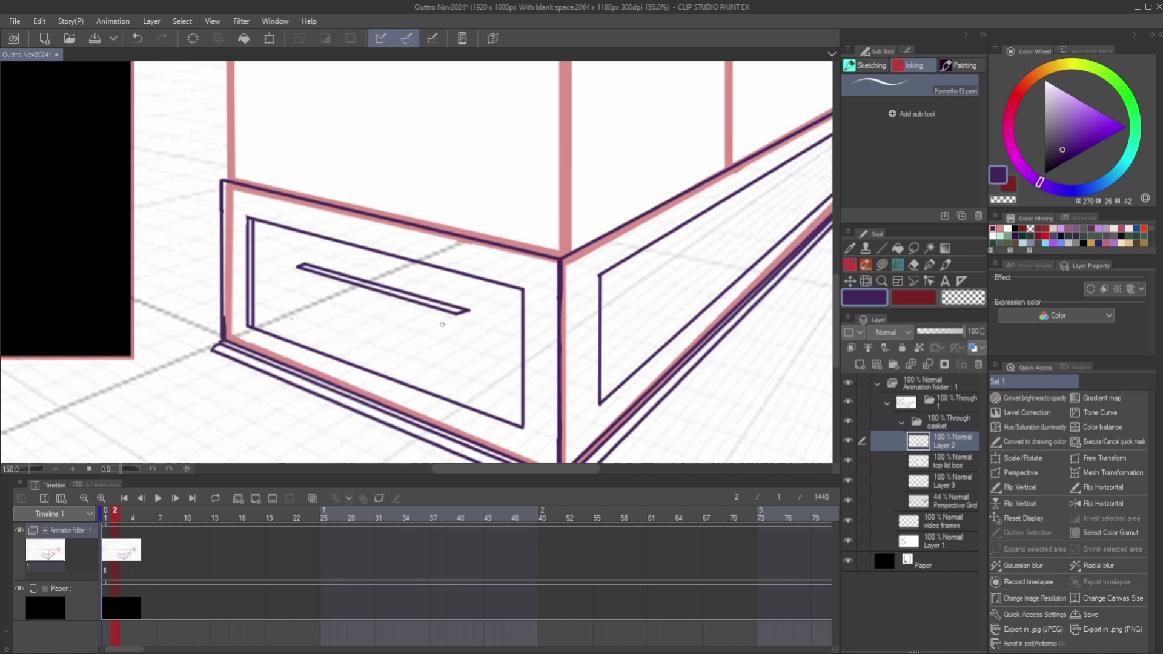
left_click(469, 310)
left_click(469, 365, "shift")
left_click(457, 314)
key("ctrl+z")
key("ctrl+z")
key("ctrl+z")
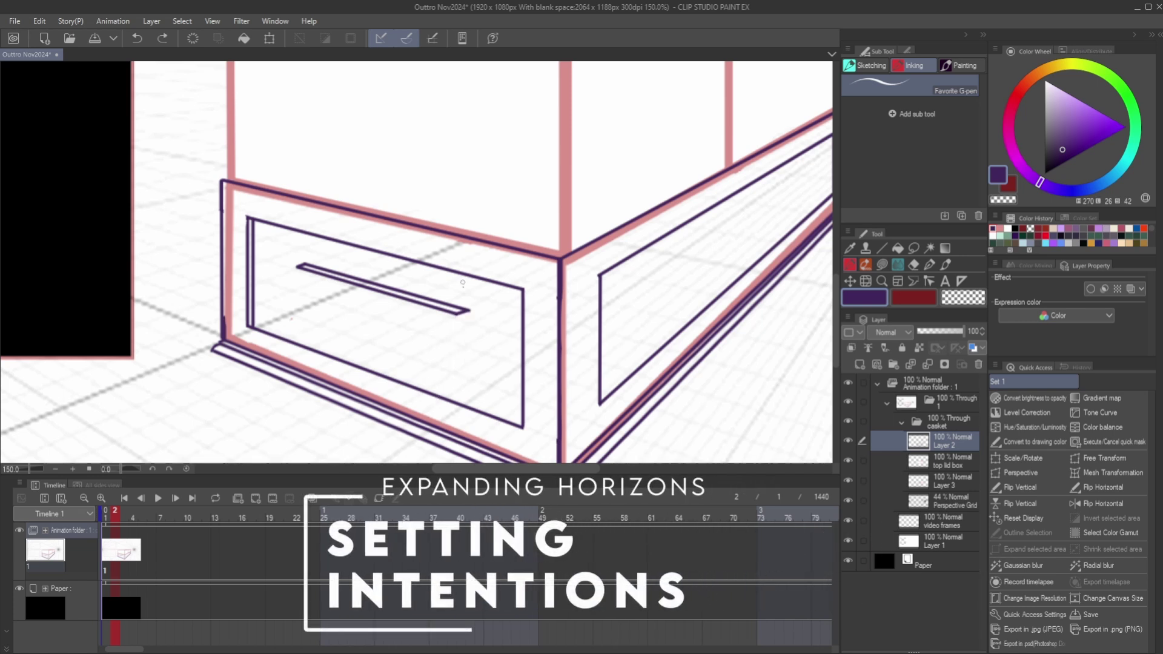
Ink the front panel block's vertical edges and bottom edges to close it as a raised rectangular block
left_click_drag(458, 314, 458, 363)
left_click_drag(469, 311, 469, 358)
left_click_drag(298, 267, 296, 307)
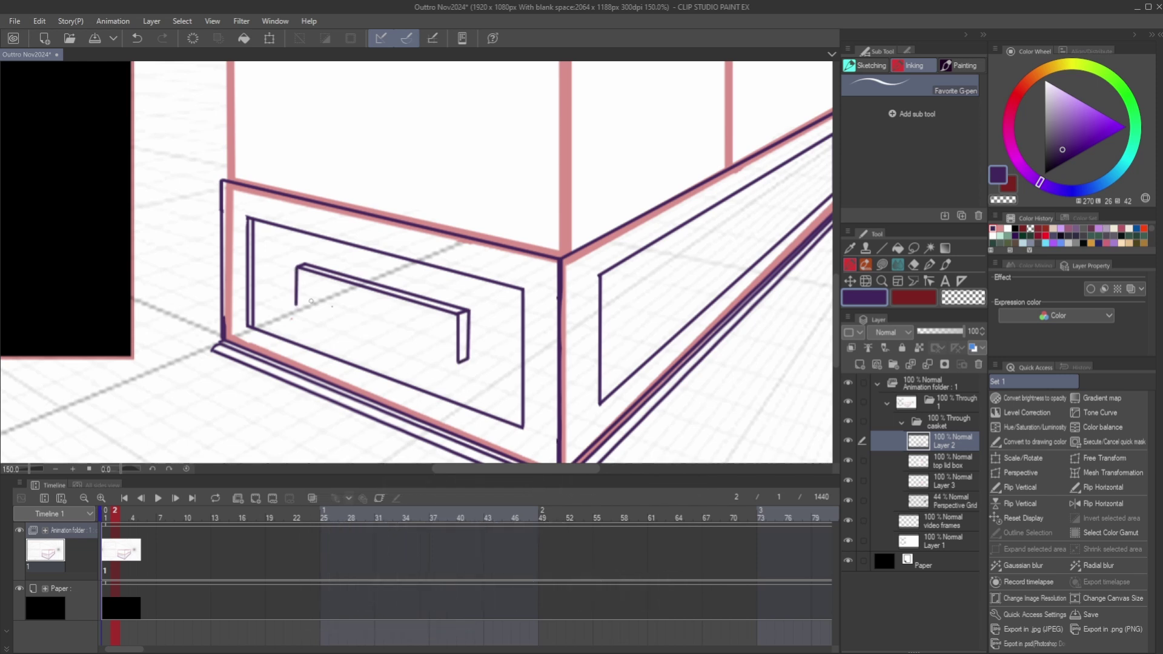
left_click_drag(458, 363, 296, 308)
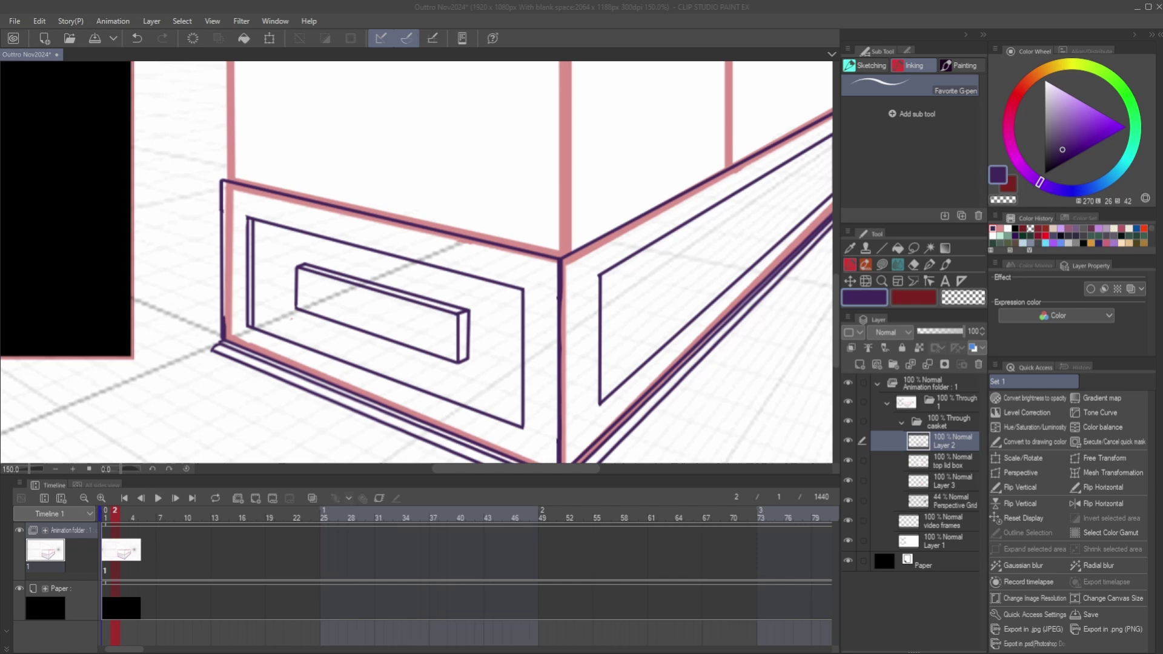
scroll(515, 337, "down", 5)
scroll(597, 410, "up", 5)
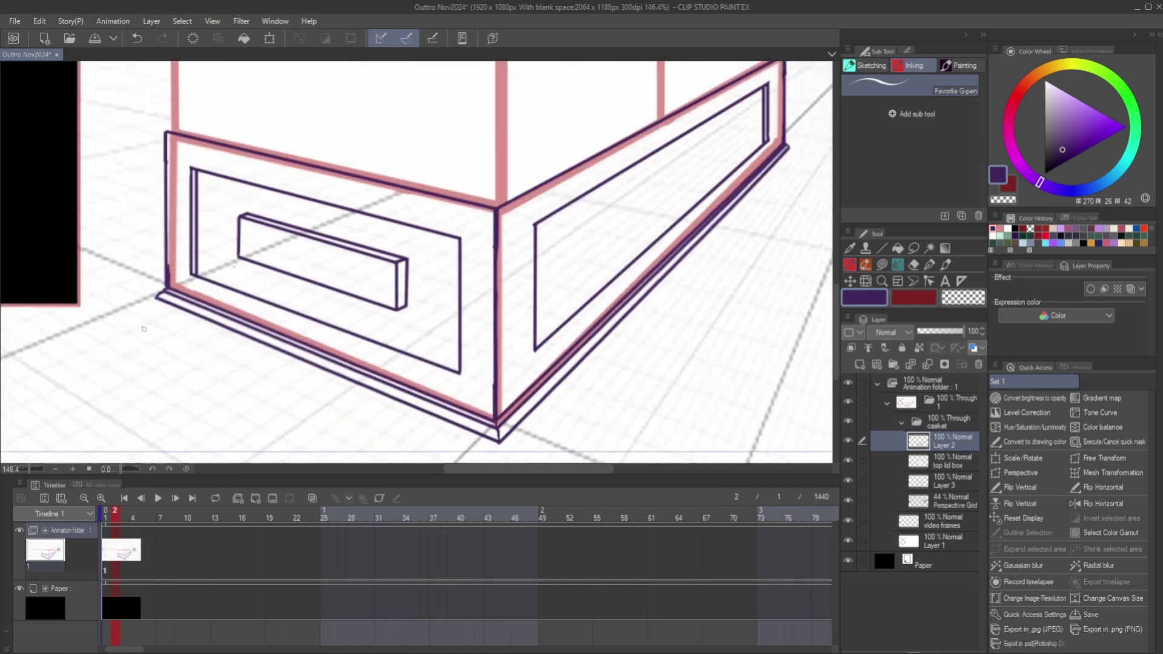
key("c")
scroll(163, 300, "up", 4)
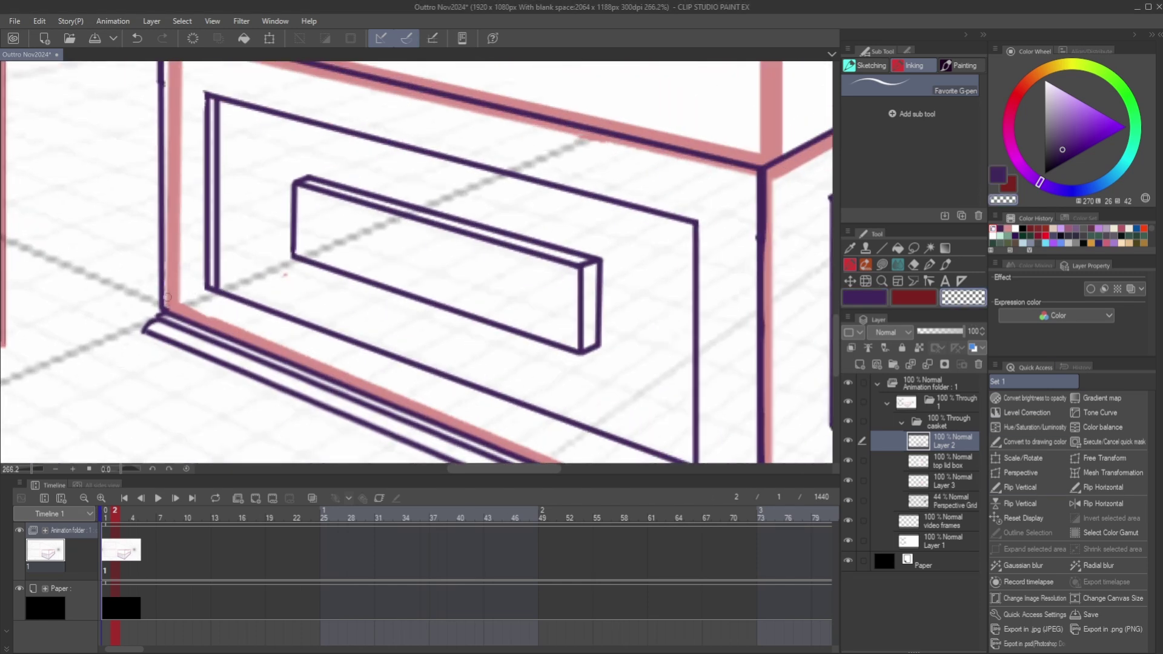
scroll(167, 296, "down", 8)
left_click(859, 298)
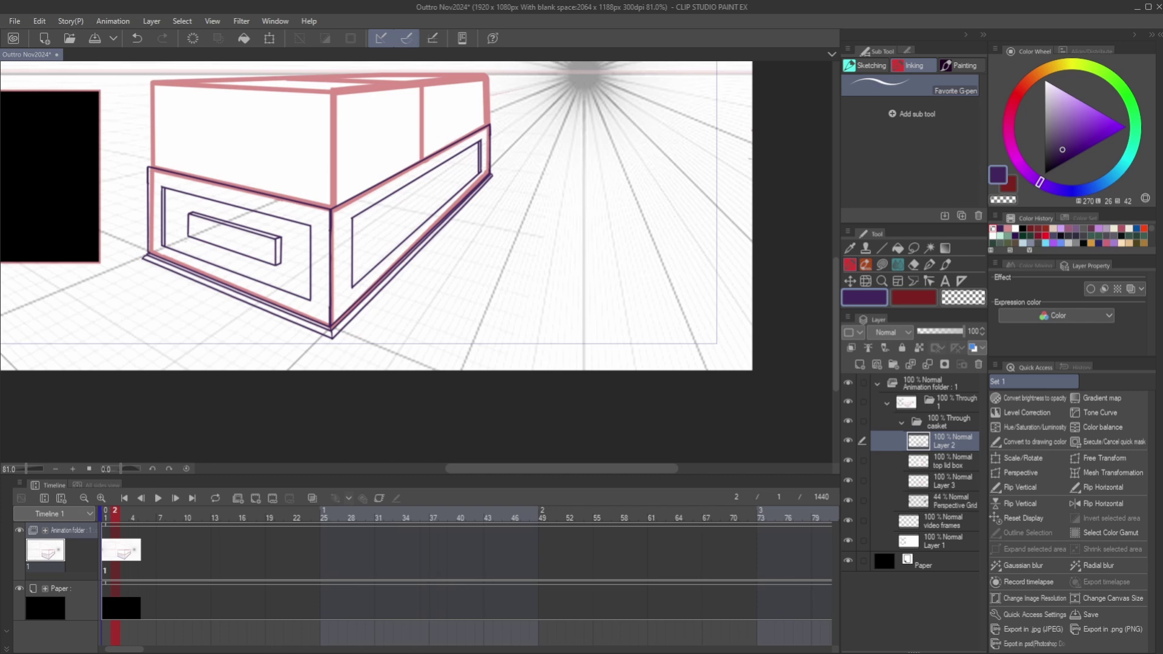
left_click(914, 248)
left_click(866, 464)
left_click(862, 478)
scroll(340, 136, "down", 1)
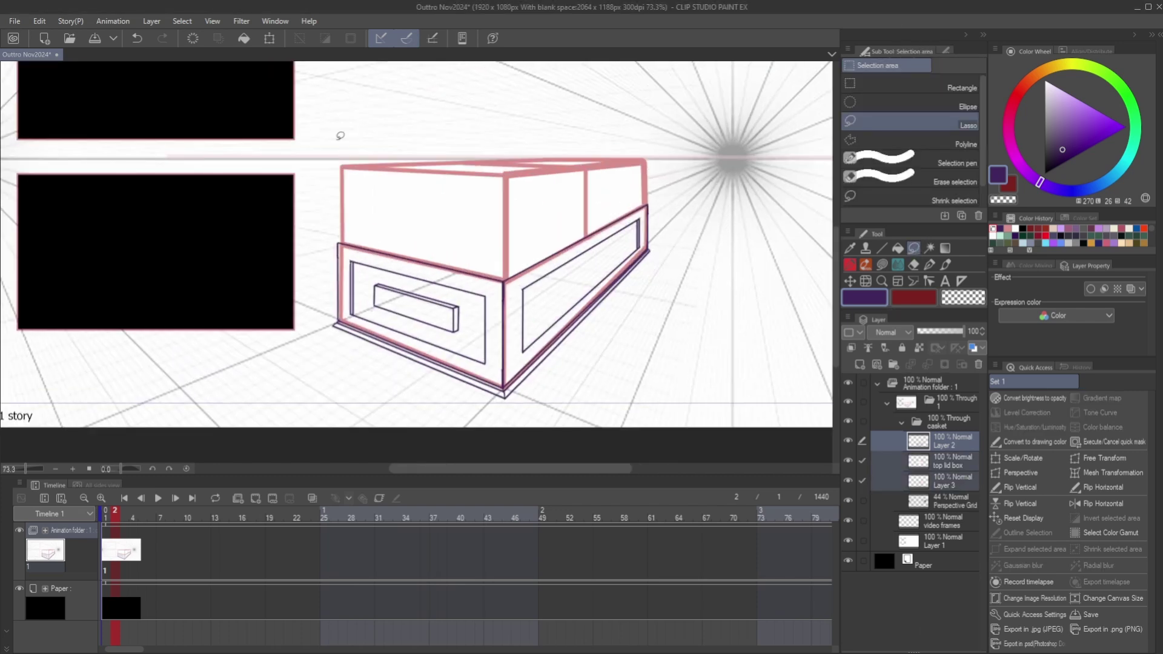
left_click(882, 248)
scroll(636, 328, "up", 3)
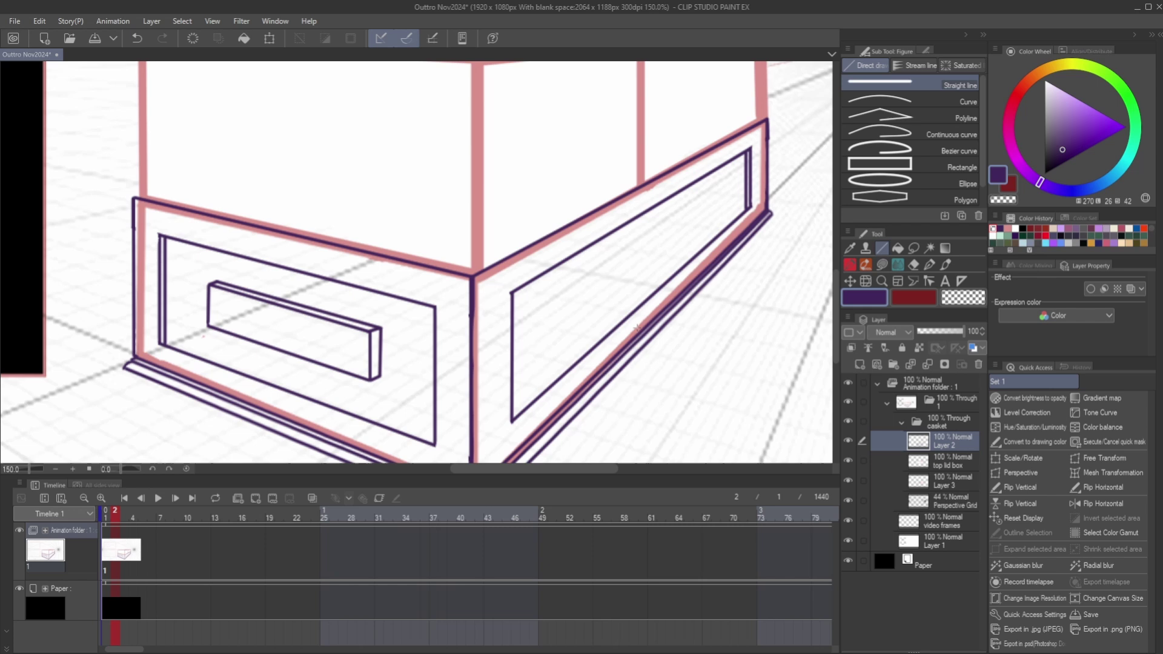
left_click_drag(737, 170, 530, 314)
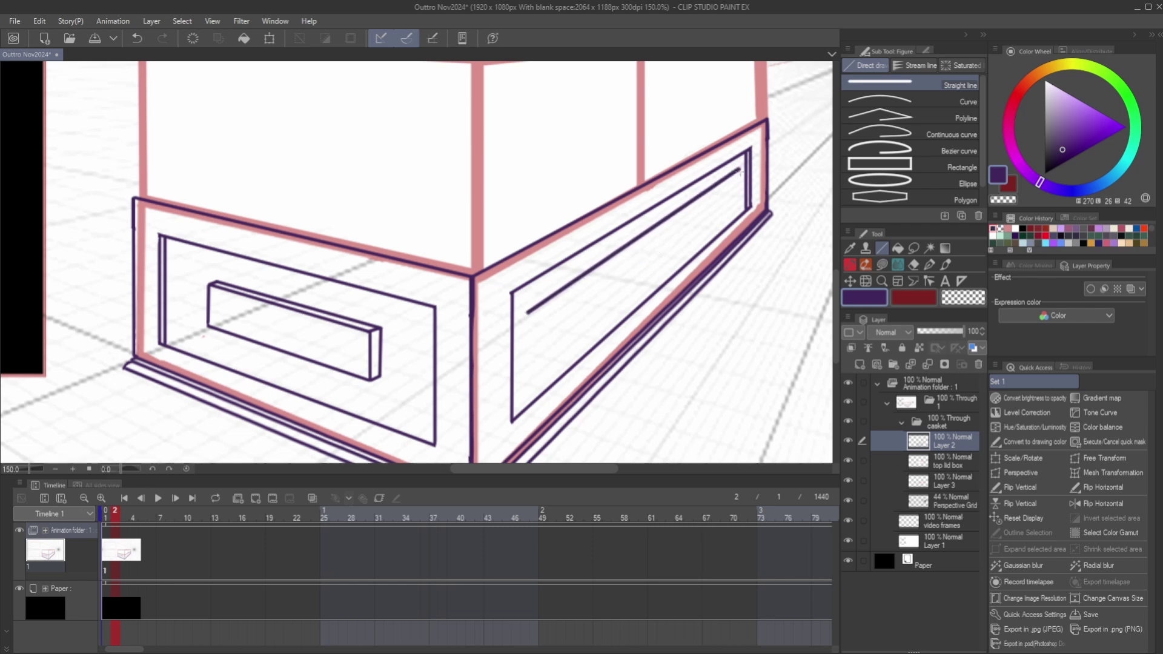
left_click_drag(740, 171, 533, 316)
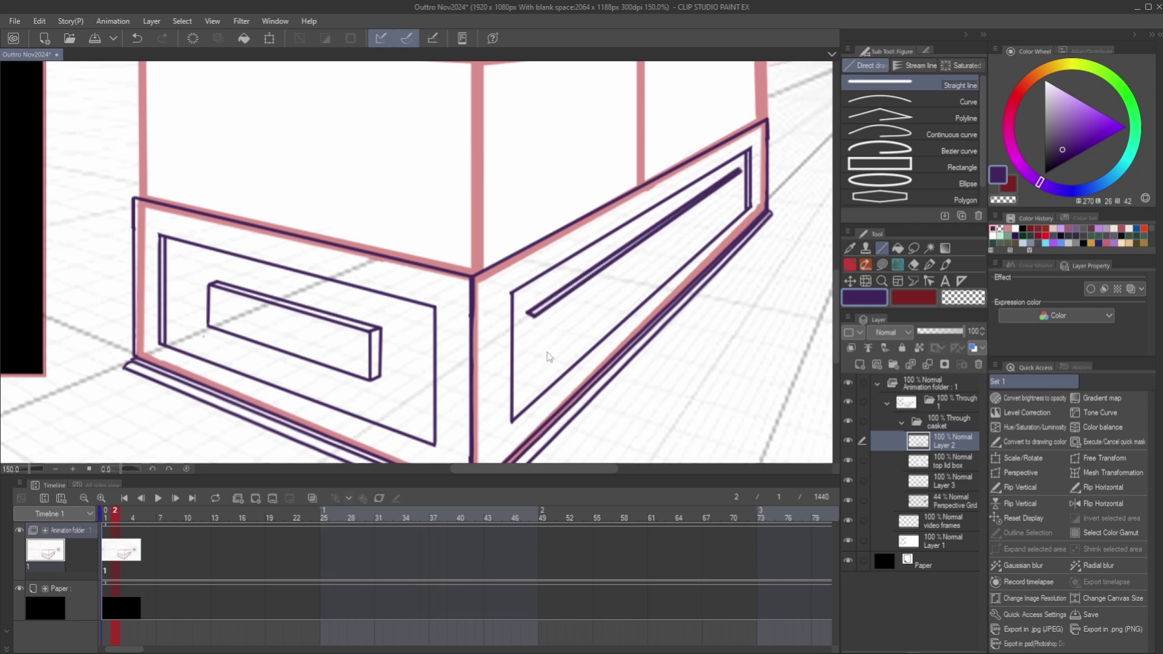
key("ctrl+z")
key("ctrl+z")
Ink the two converging top edges of a long raised block inside the side panel with the Favorite G-pen
left_click(848, 263)
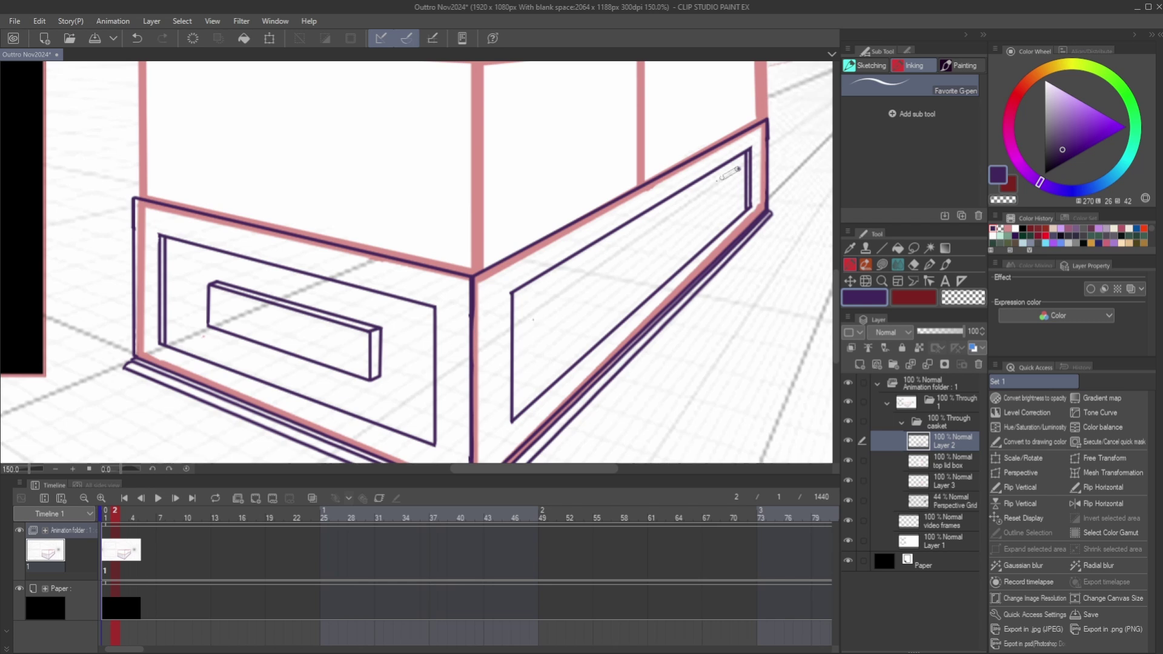
left_click_drag(736, 171, 530, 314)
key("ctrl+z")
left_click(739, 169)
left_click(532, 306, "shift")
left_click(739, 170)
left_click_drag(538, 306, 532, 307)
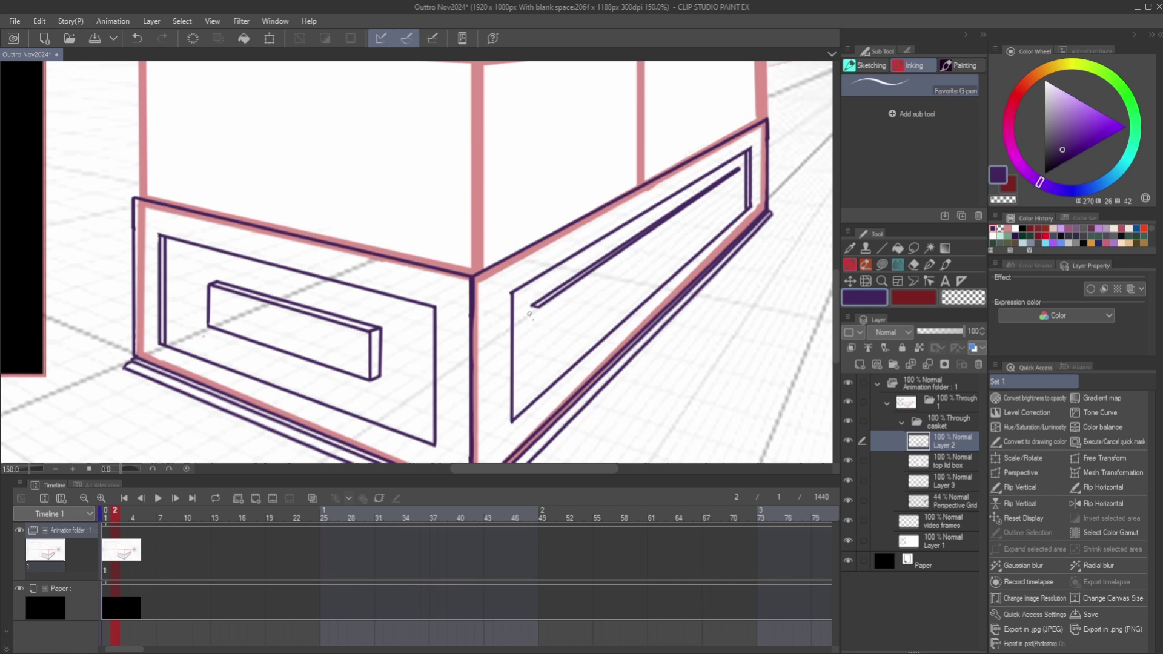
Ink the side panel block's ends and bottom edge, and split it into three separate raised blocks
mouse_move(739, 170)
left_mouse_down()
mouse_move(739, 200)
mouse_move(541, 355)
left_mouse_up()
left_click_drag(540, 308, 539, 354)
left_click_drag(532, 305, 533, 357)
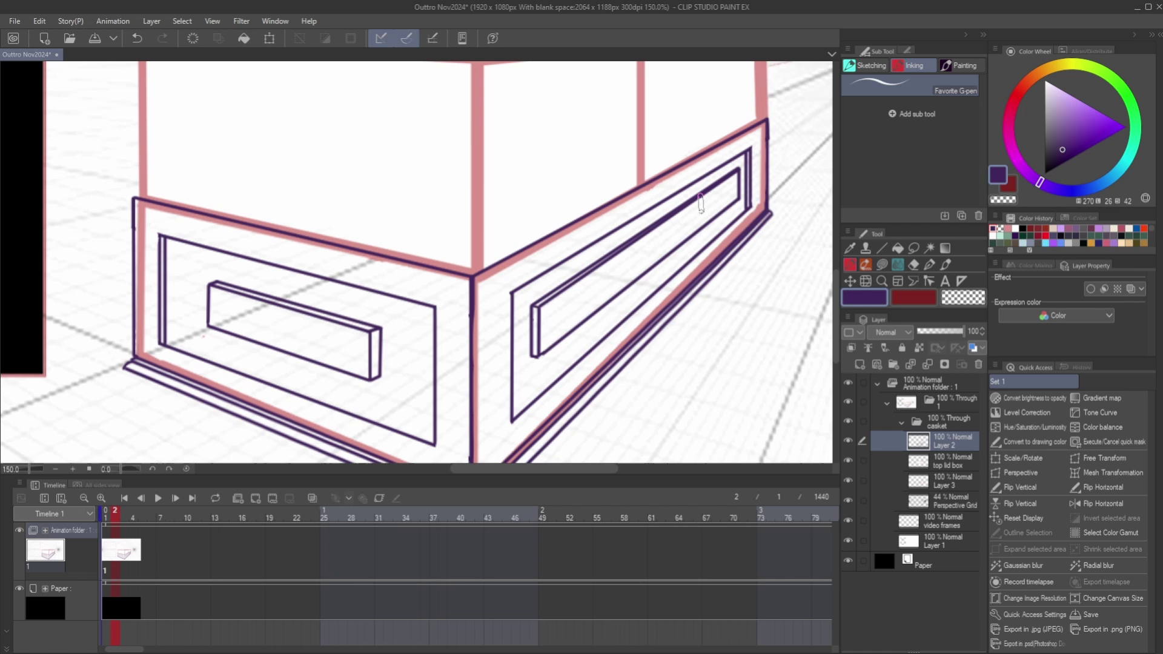
mouse_move(700, 195)
left_mouse_down()
mouse_move(700, 225)
mouse_move(696, 199)
left_mouse_up()
mouse_move(695, 197)
left_mouse_down()
mouse_move(690, 238)
mouse_move(696, 231)
mouse_move(676, 206)
mouse_move(678, 244)
mouse_move(622, 266)
mouse_move(621, 292)
mouse_move(610, 255)
mouse_move(611, 296)
mouse_move(586, 259)
mouse_move(604, 308)
mouse_move(599, 263)
mouse_move(619, 293)
left_mouse_up()
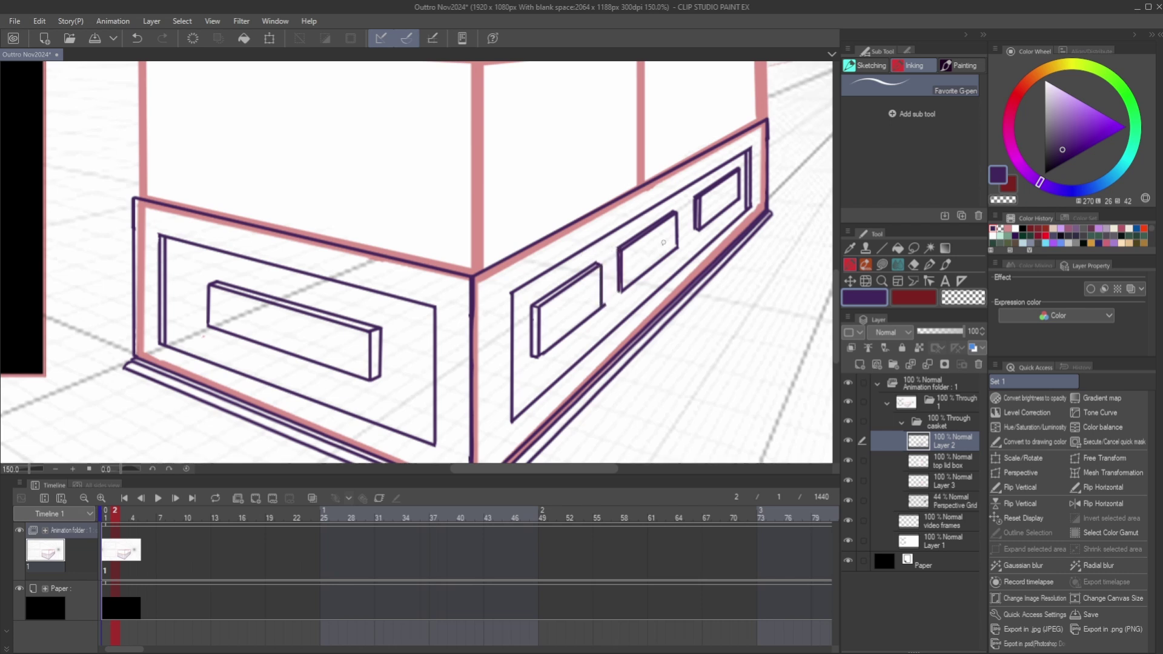
Lasso the side panel's middle raised block, nudge it slightly right and up, and clear the selection
left_click(914, 248)
mouse_move(684, 212)
left_mouse_down()
mouse_move(621, 235)
mouse_move(681, 255)
left_mouse_up()
left_click(850, 282)
key("Right")
key("Right")
key("Right")
key("Right")
key("Right")
key("Up")
key("Up")
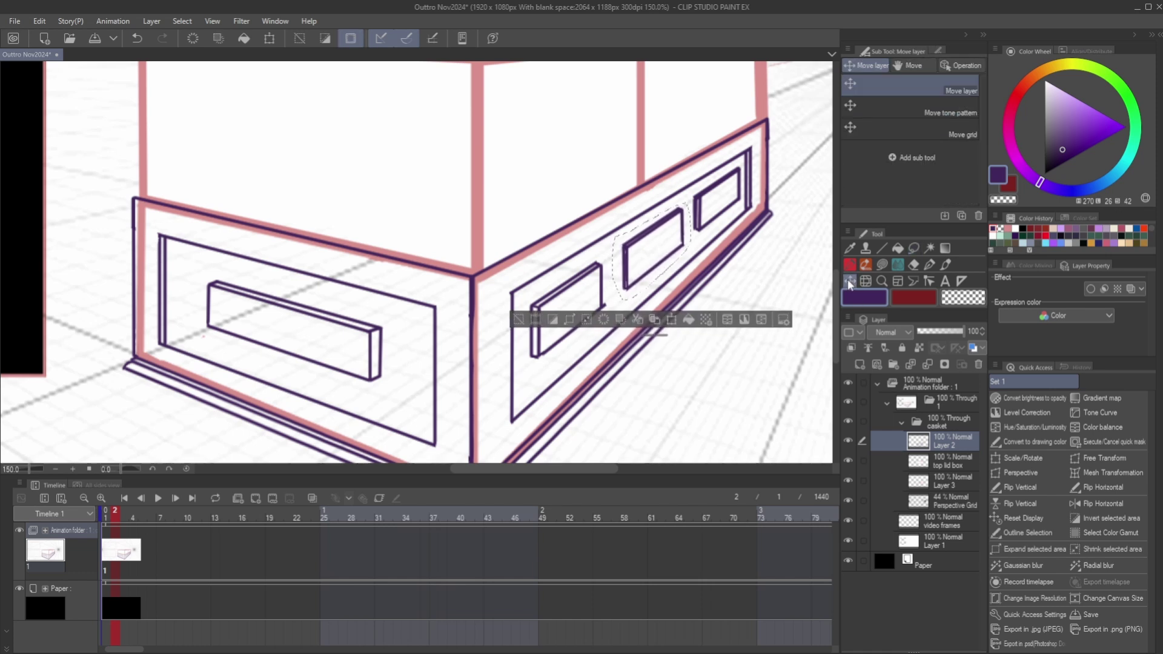
left_click(516, 320)
key("p")
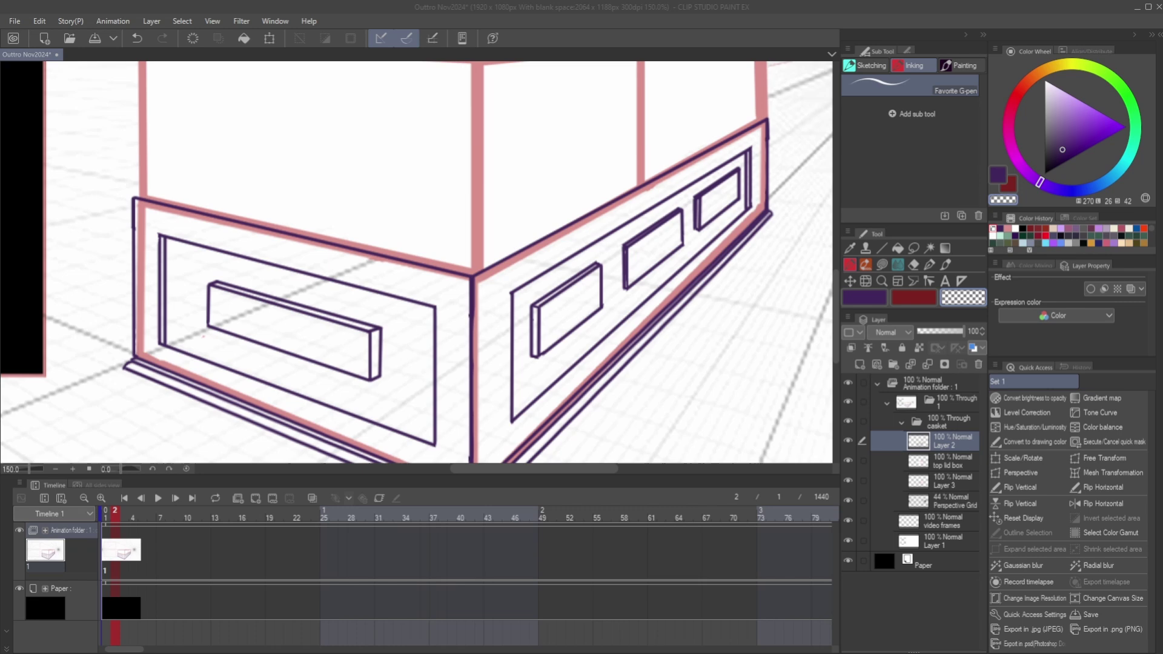
Rename Layer 2 as "bottom bit" and hide the top lid box layer
scroll(452, 222, "down", 5)
scroll(425, 181, "up", 3)
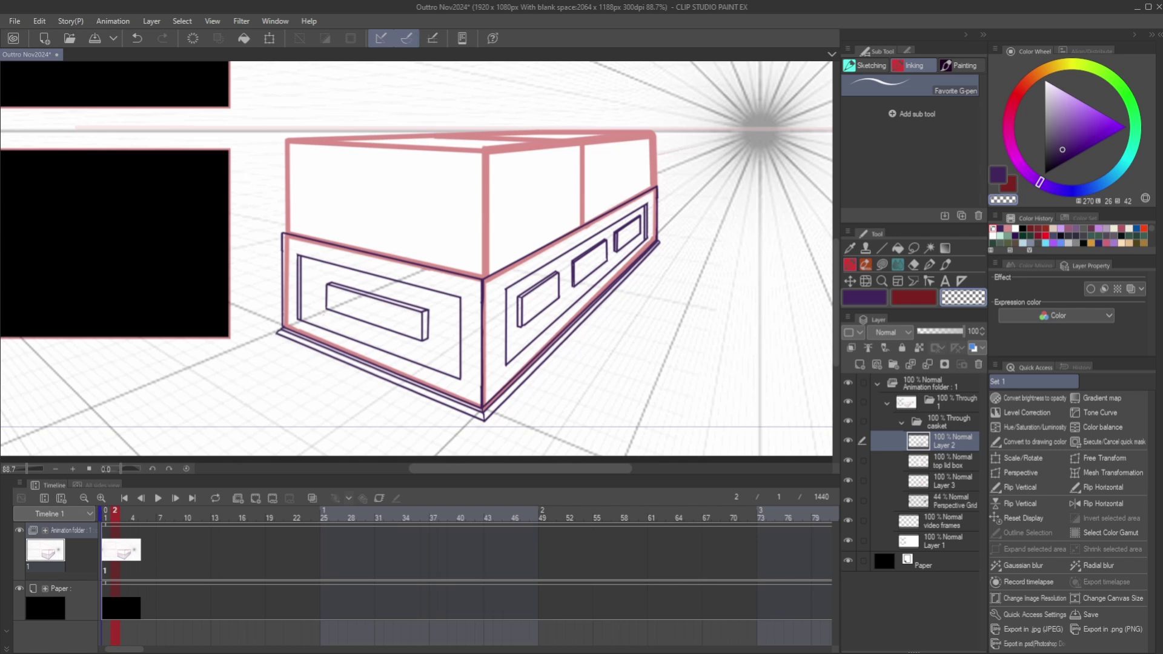
scroll(637, 174, "down", 2)
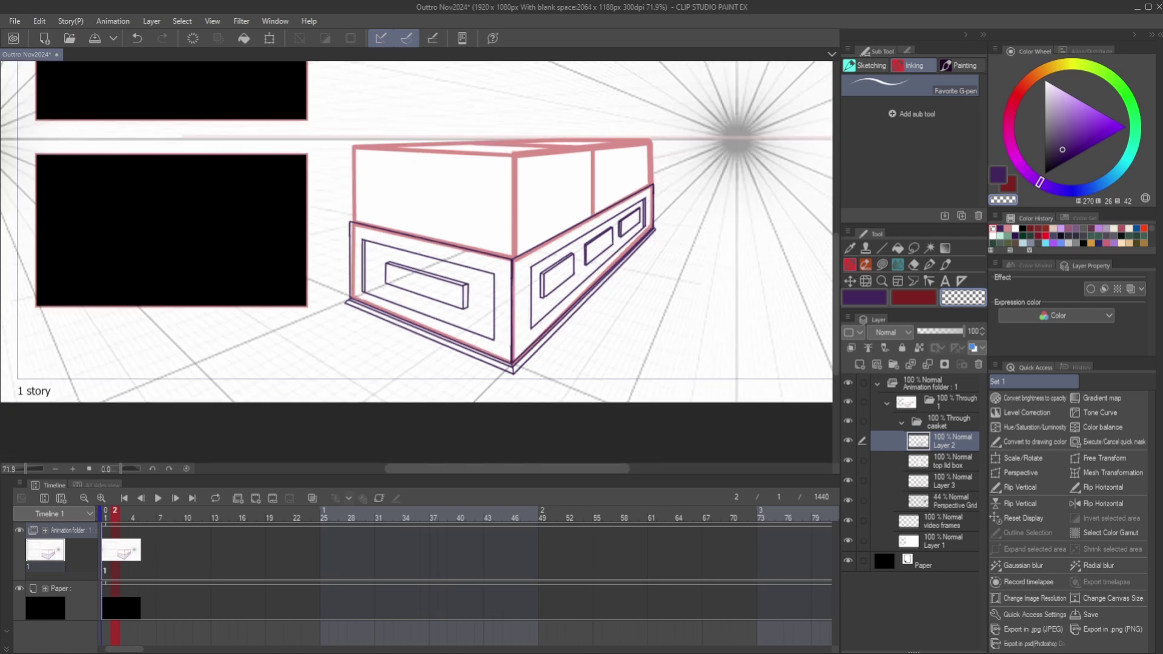
scroll(514, 226, "up", 2)
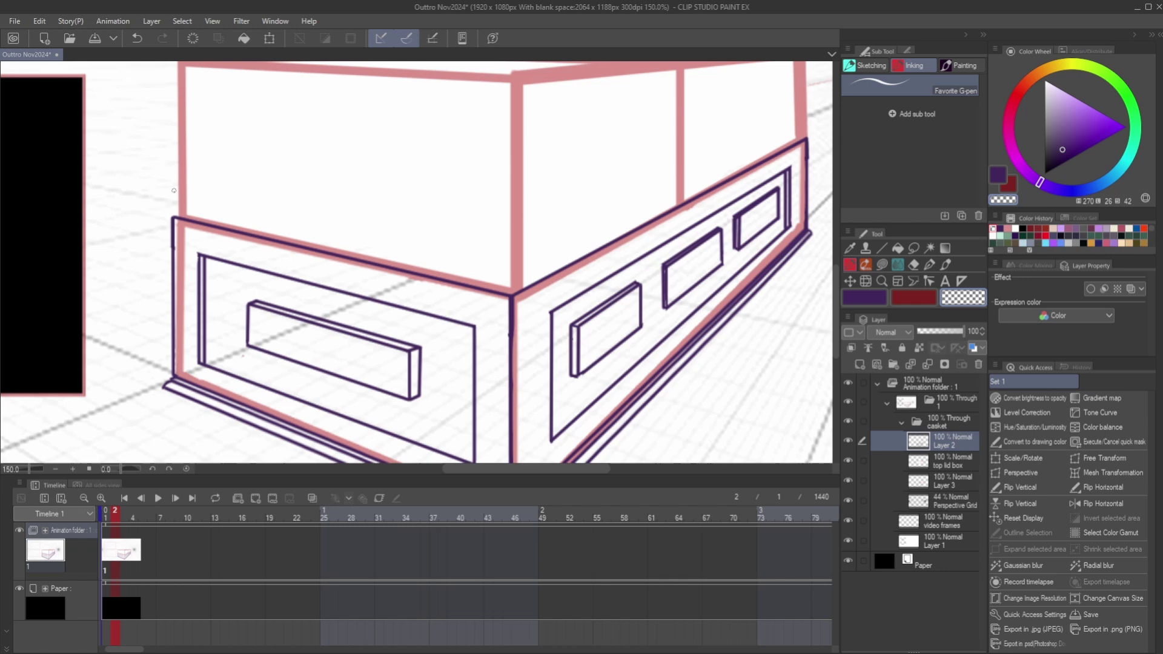
key("ctrl+z")
double_click(943, 447)
type("bottom bit")
key("Return")
left_click(848, 461)
Ink the open box's back rim edges and inner rim lines, plus the interior's far corner and floor edges
left_click_drag(692, 92, 661, 159)
scroll(661, 159, "up", 2)
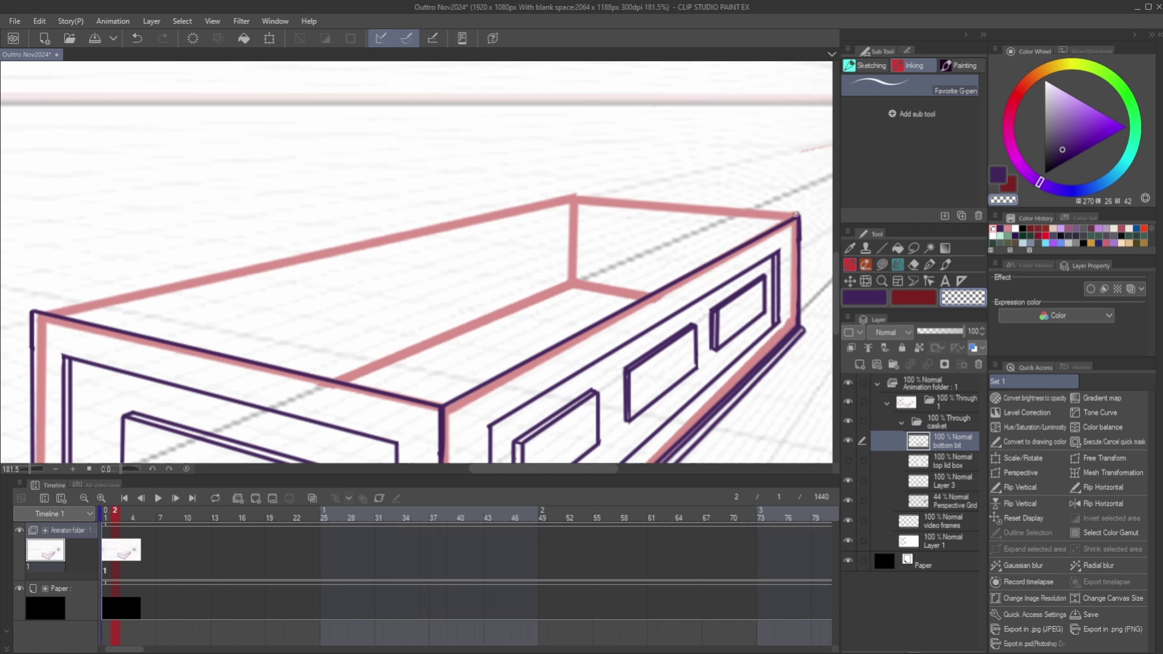
left_click(855, 302)
mouse_move(799, 215)
left_mouse_down()
mouse_move(573, 196)
mouse_move(34, 312)
left_mouse_up()
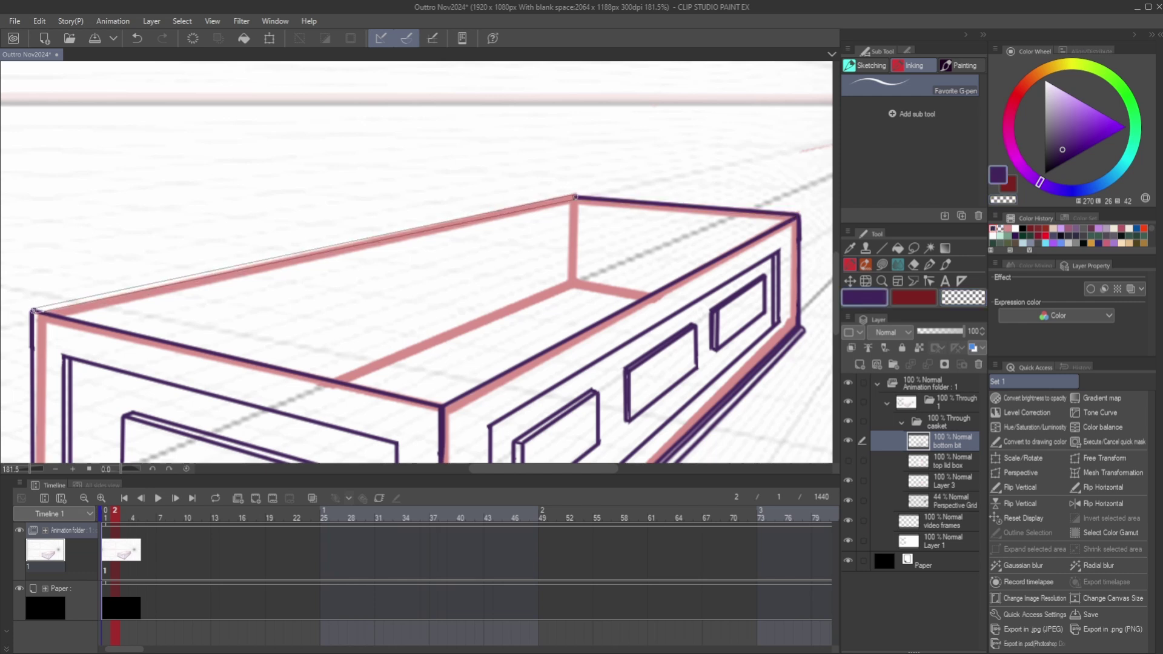
left_click_drag(574, 196, 34, 312)
mouse_move(787, 217)
left_mouse_down()
mouse_move(575, 197)
mouse_move(55, 310)
mouse_move(440, 400)
mouse_move(790, 218)
left_mouse_up()
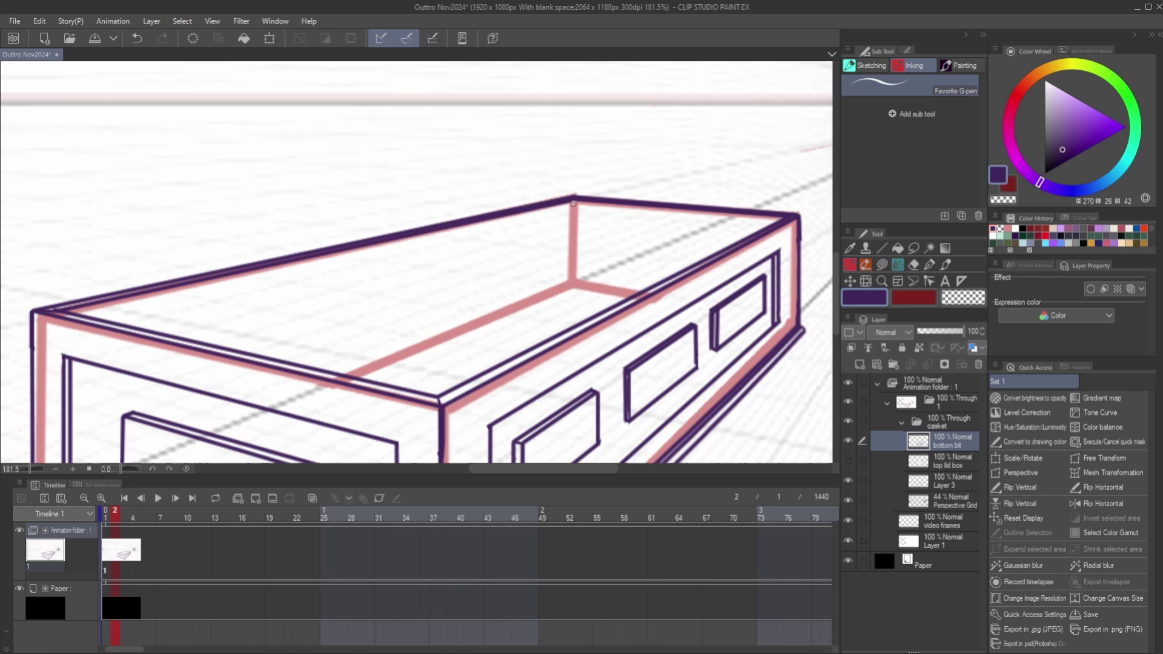
mouse_move(573, 203)
left_mouse_down()
mouse_move(574, 282)
mouse_move(642, 294)
left_mouse_up()
left_click_drag(575, 280, 335, 382)
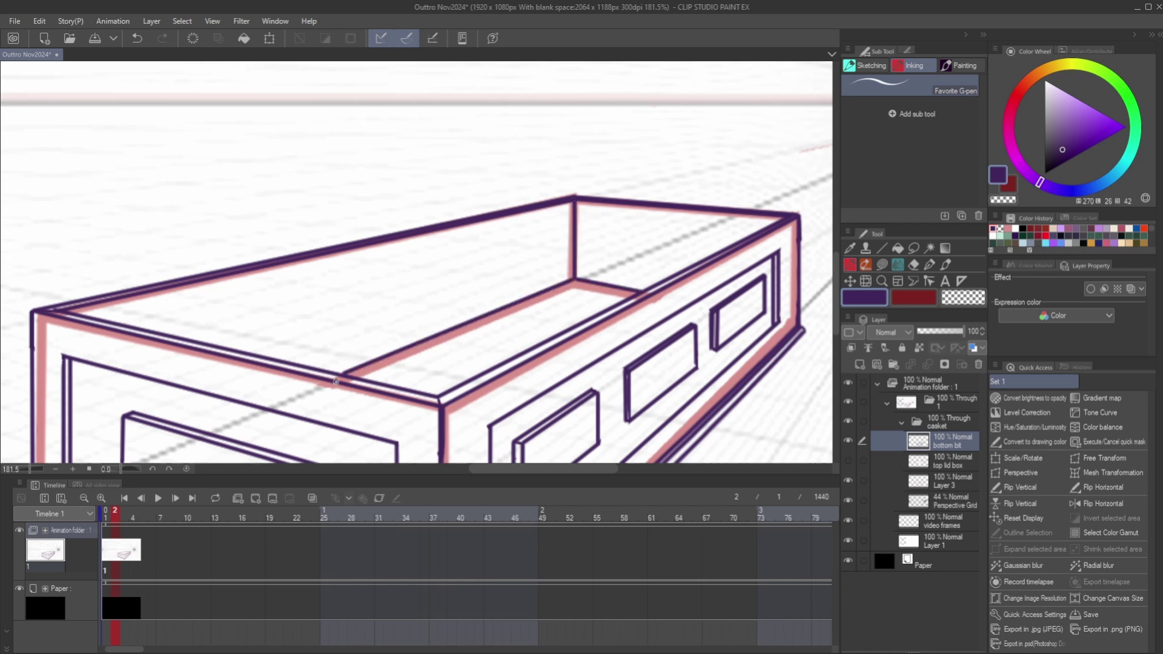
Show the top lid box layer and add a new layer above the bottom bit layer
left_click(848, 461)
left_click(948, 462)
left_click(948, 442)
left_click(860, 365)
Ink the lid's lowest trim band just above the box rim along the front and side, with a near corner edge and slanted outer ends
scroll(409, 140, "down", 4)
scroll(264, 188, "up", 2)
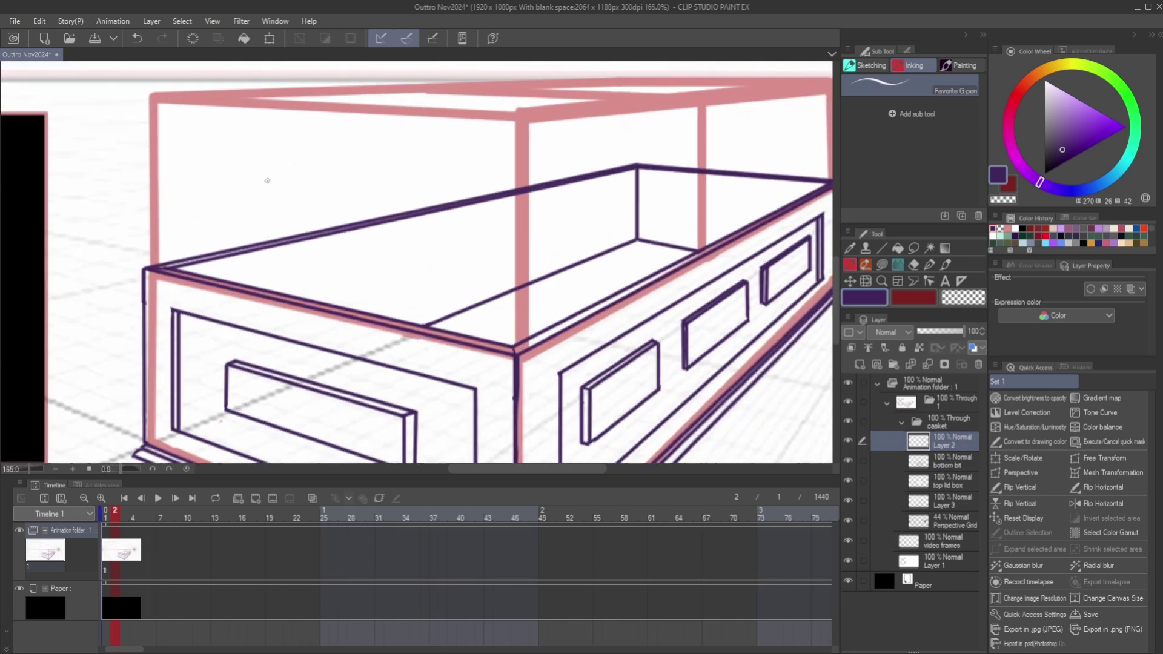
left_click_drag(515, 315, 516, 347)
left_click(161, 245, "shift")
left_click_drag(145, 268, 162, 245)
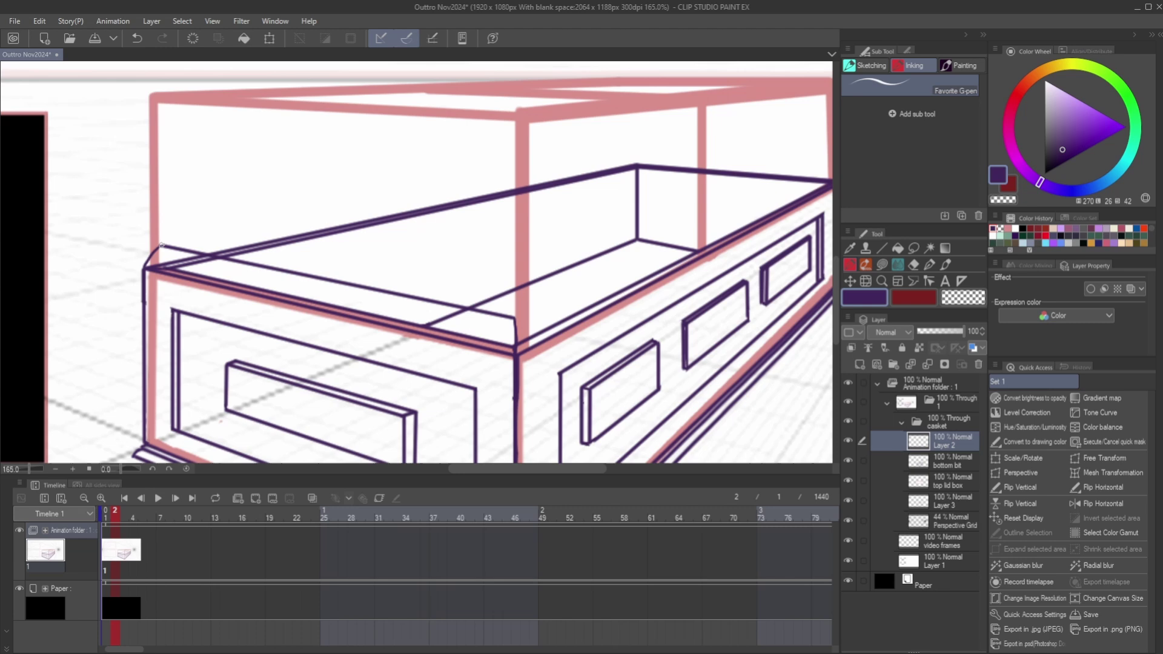
scroll(232, 235, "down", 5)
scroll(382, 214, "up", 4)
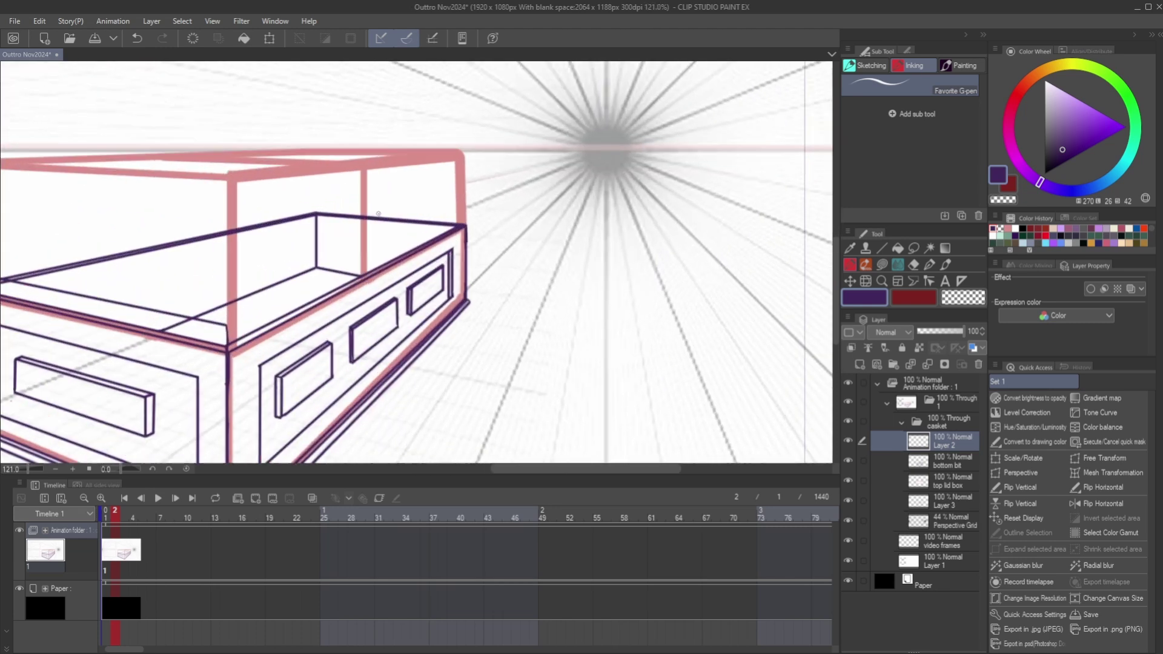
left_click(227, 326)
left_click(459, 216, "shift")
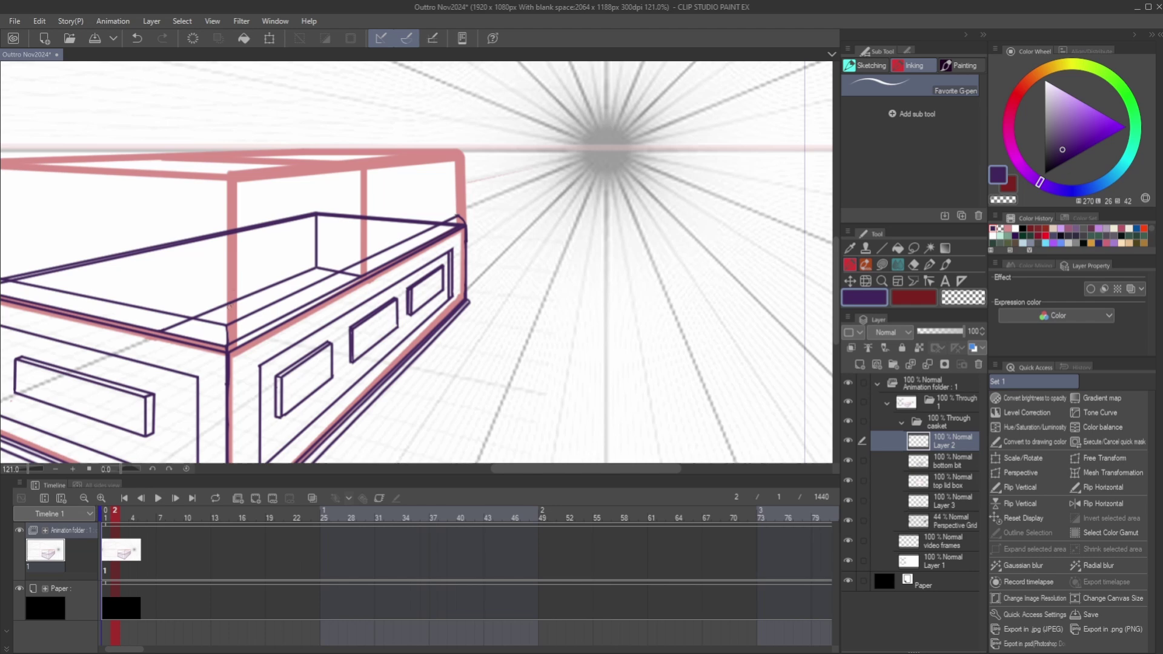
Ink a second trim line closely above the lid's lowest band along both the side and the front
left_click(224, 317)
left_click(456, 211, "shift")
scroll(456, 212, "down", 4)
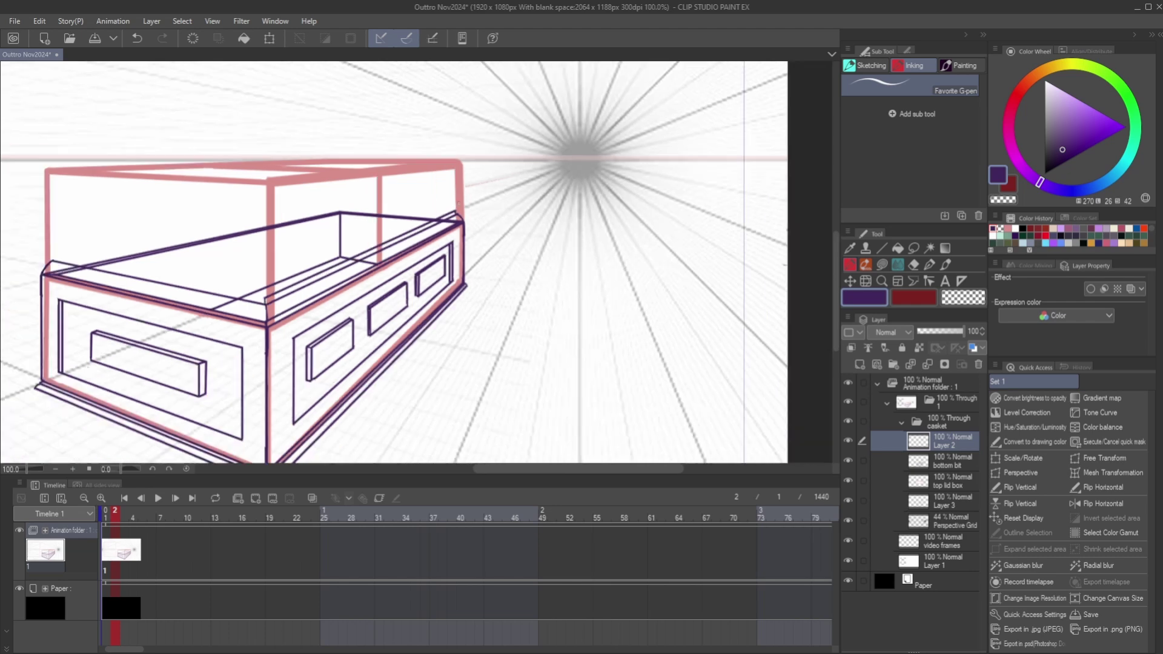
scroll(339, 237, "up", 4)
left_click_drag(411, 278, 155, 225)
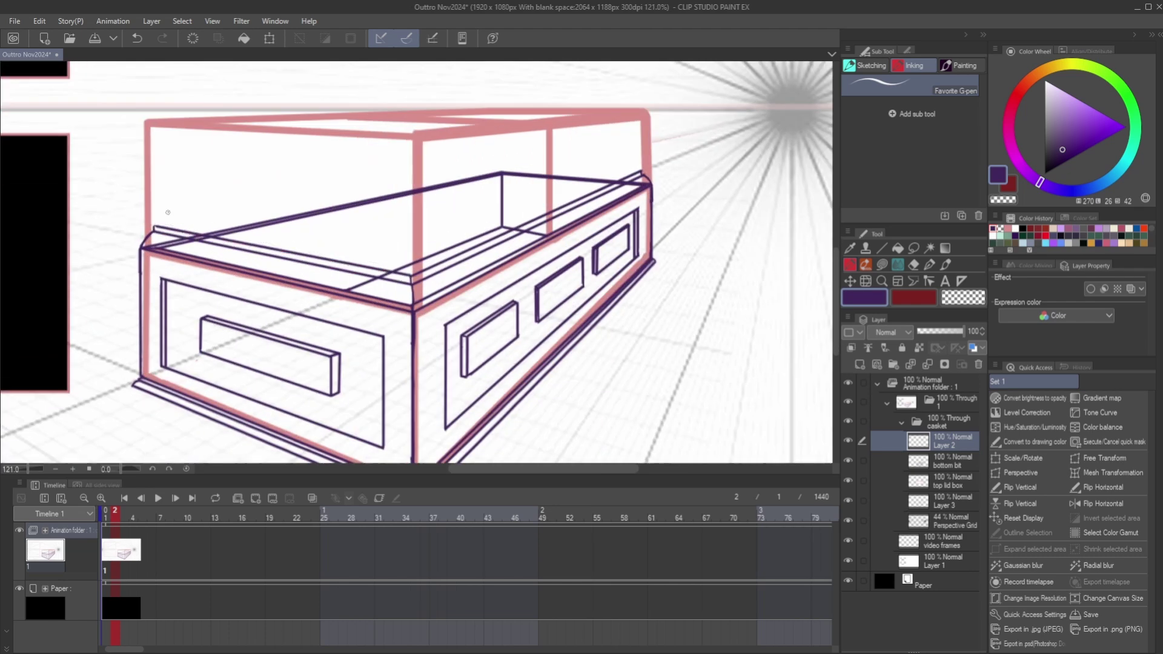
Ink the lid's next tier on both faces with a near corner edge, slanted outer ends and a doubled top line
mouse_move(412, 243)
left_mouse_down()
mouse_move(412, 277)
mouse_move(166, 203)
left_mouse_up()
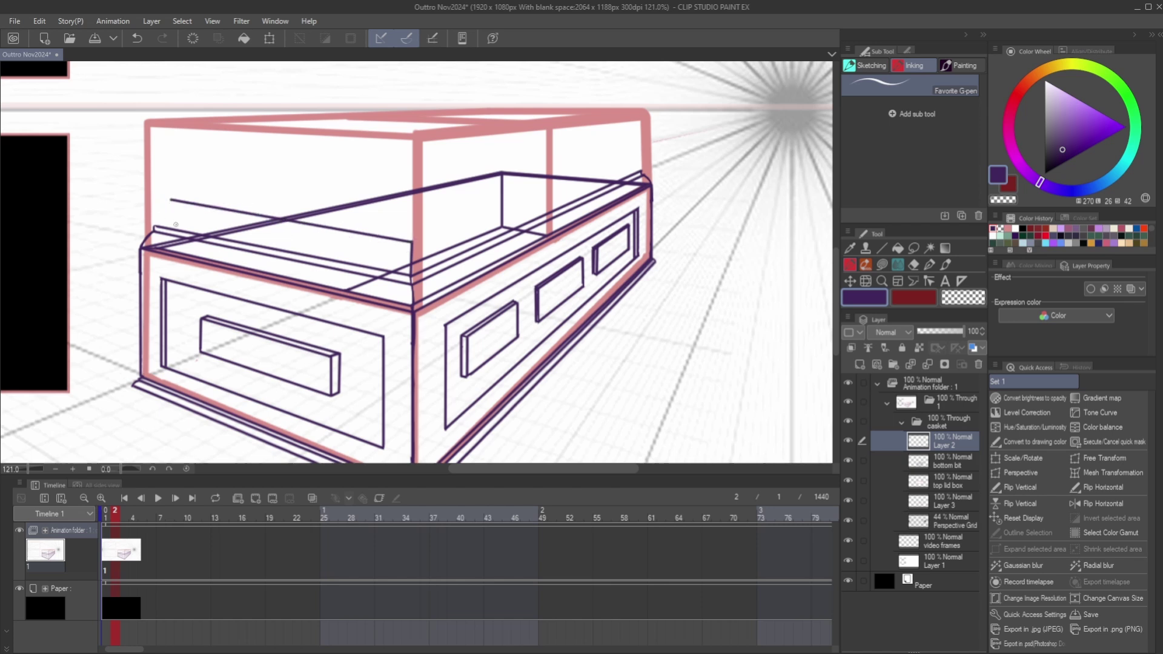
key("ctrl+z")
left_click_drag(412, 243, 185, 204)
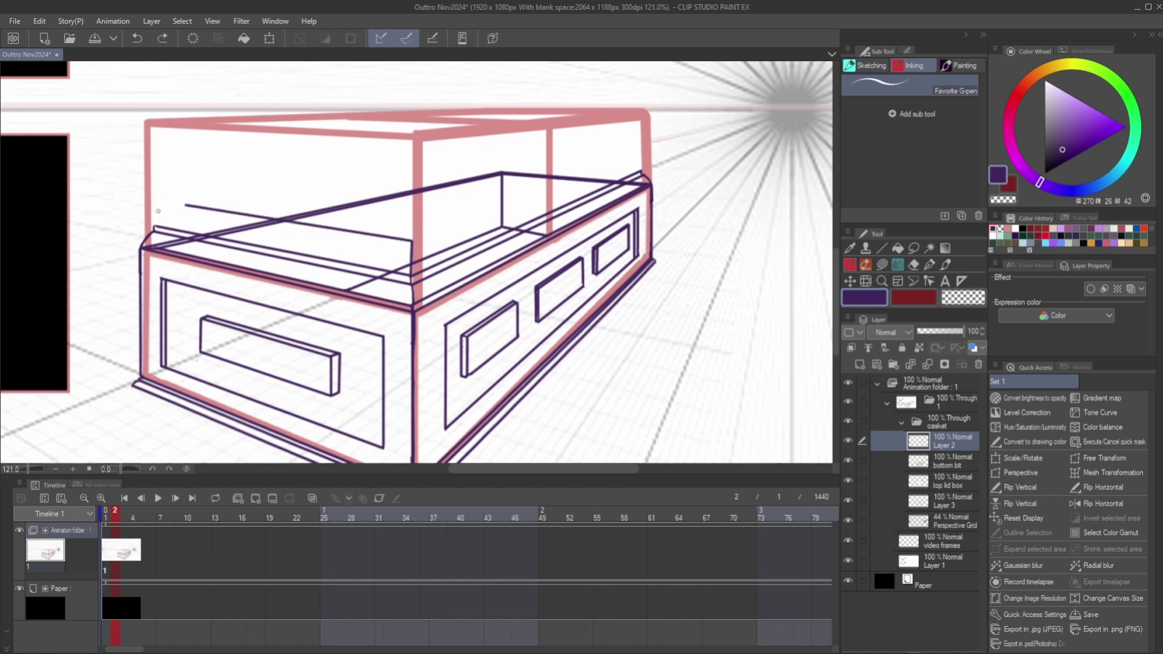
key("ctrl+z")
mouse_move(413, 242)
left_mouse_down()
mouse_move(169, 201)
mouse_move(635, 159)
left_mouse_up()
key("ctrl+z")
left_click_drag(635, 159, 641, 171)
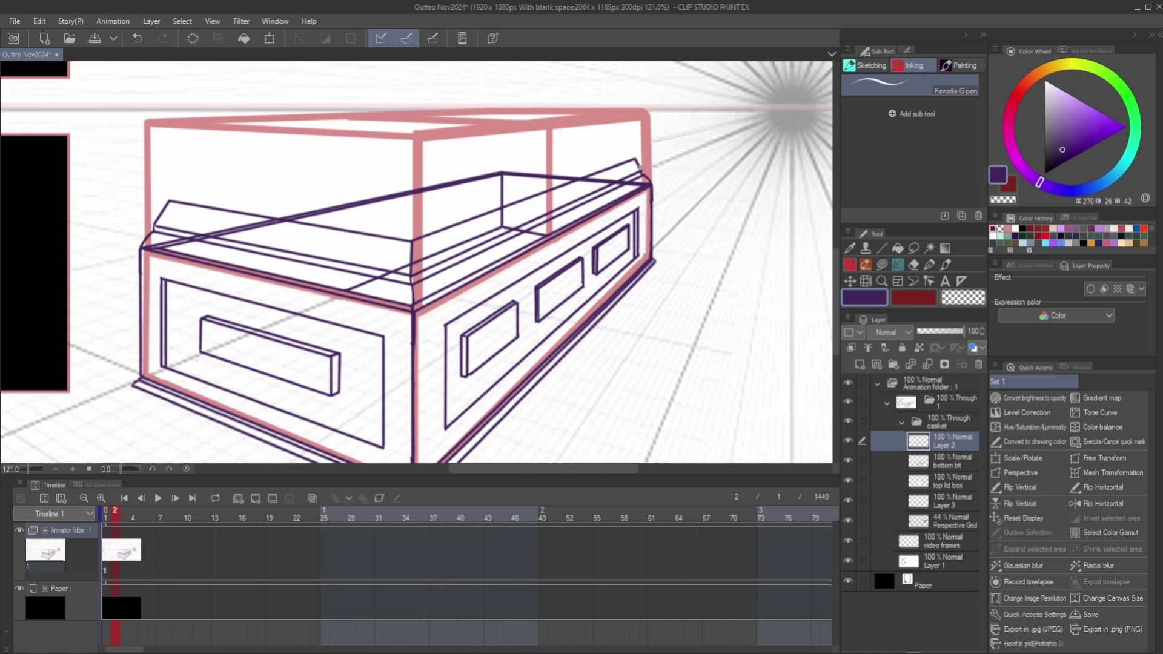
mouse_move(411, 240)
left_mouse_down()
mouse_move(171, 193)
mouse_move(412, 230)
mouse_move(633, 157)
left_mouse_up()
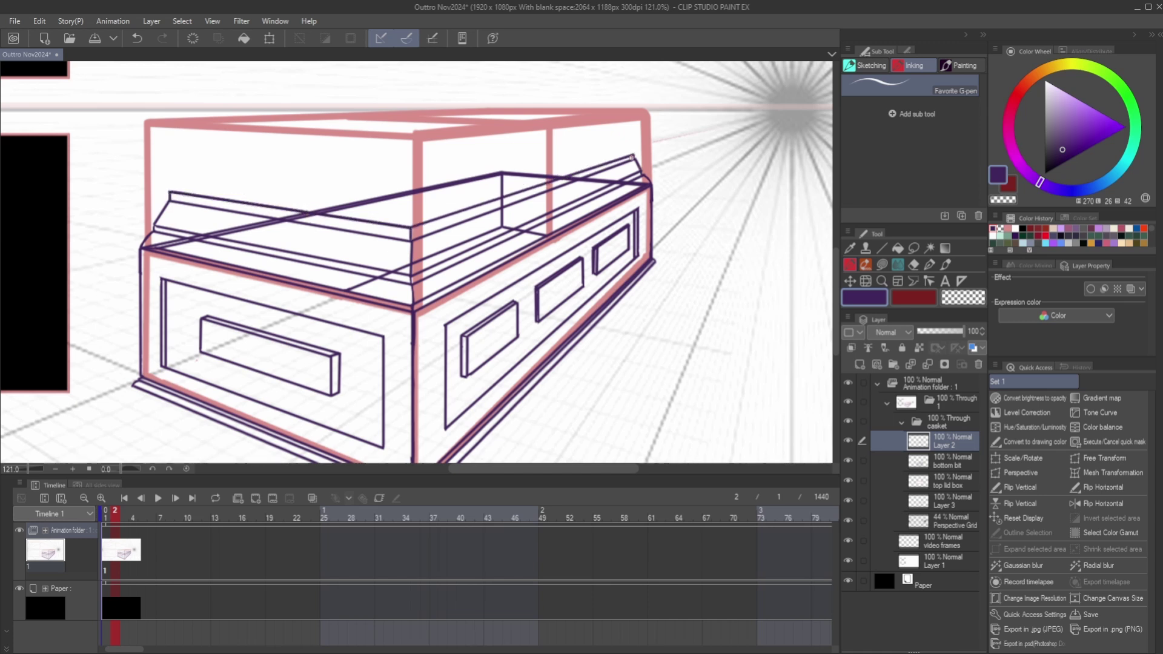
Ink the lid's upper tier with a near corner edge, a top line along the side and front, and slanted outer ends
left_click_drag(412, 227, 410, 181)
left_click_drag(410, 181, 618, 134)
left_click_drag(617, 134, 634, 155)
left_click_drag(409, 181, 190, 159)
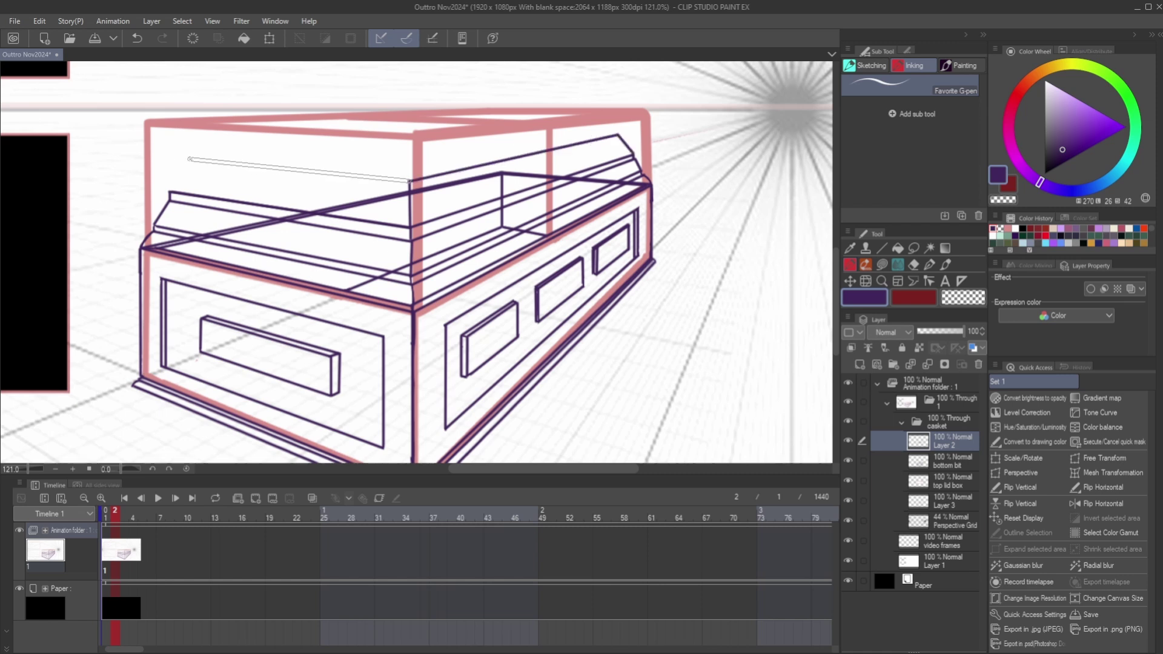
left_click(190, 160, "shift")
left_click(170, 192, "shift")
left_click(193, 160)
left_click(486, 125, "shift")
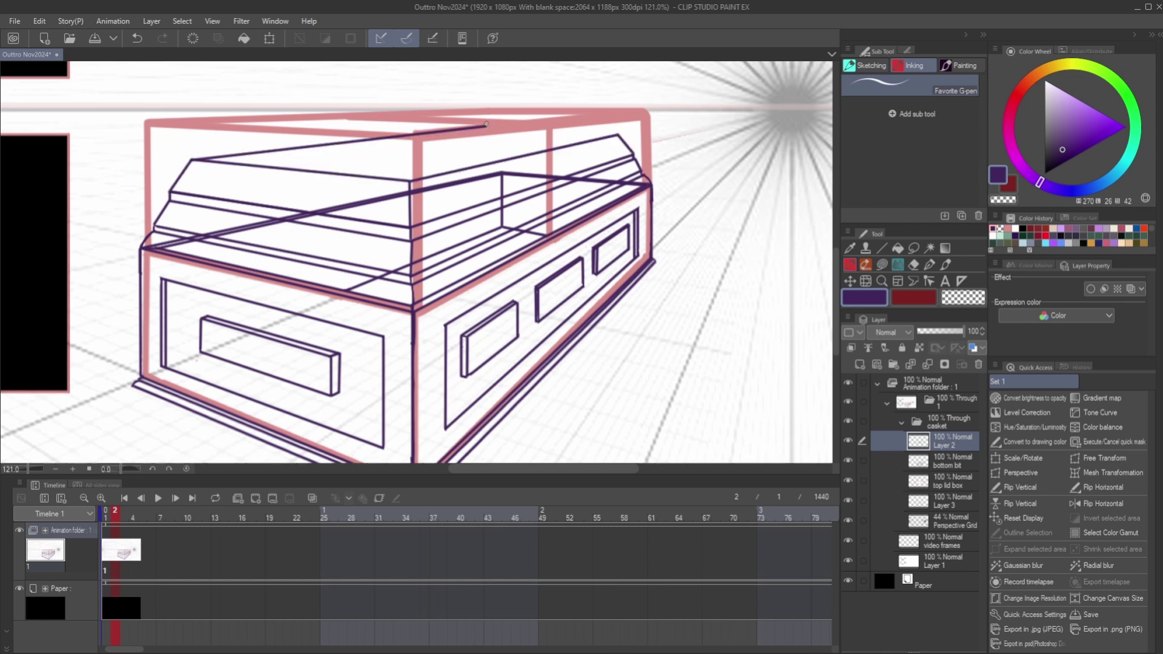
left_click(618, 135)
left_click(483, 126, "shift")
key("ctrl+z")
key("ctrl+z")
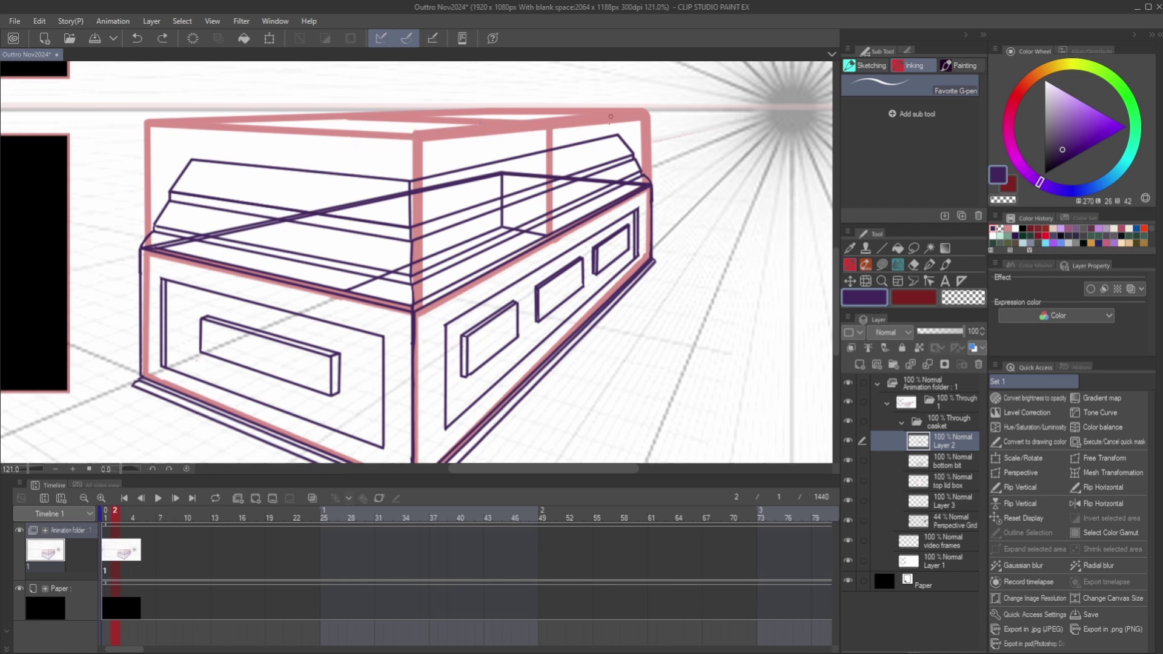
Ink a curved edge rising inward from the far end of the lid's upper tier
left_click(618, 134)
left_click_drag(598, 117, 594, 115)
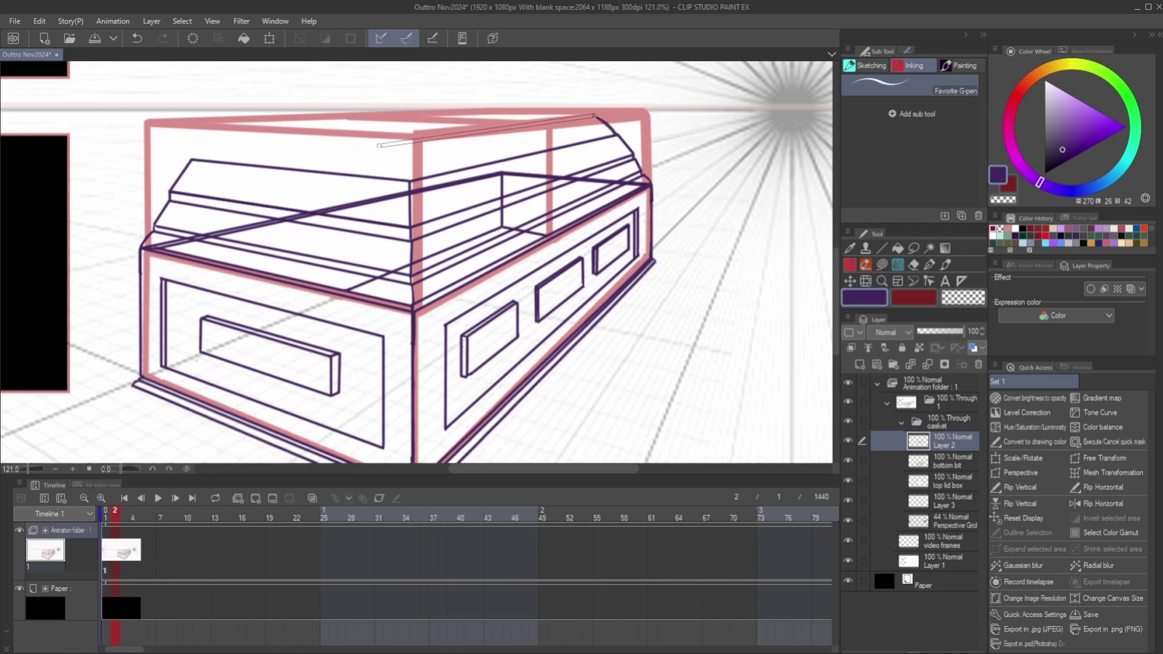
left_click(416, 139, "shift")
left_click_drag(416, 139, 407, 180)
key("ctrl+z")
key("ctrl+z")
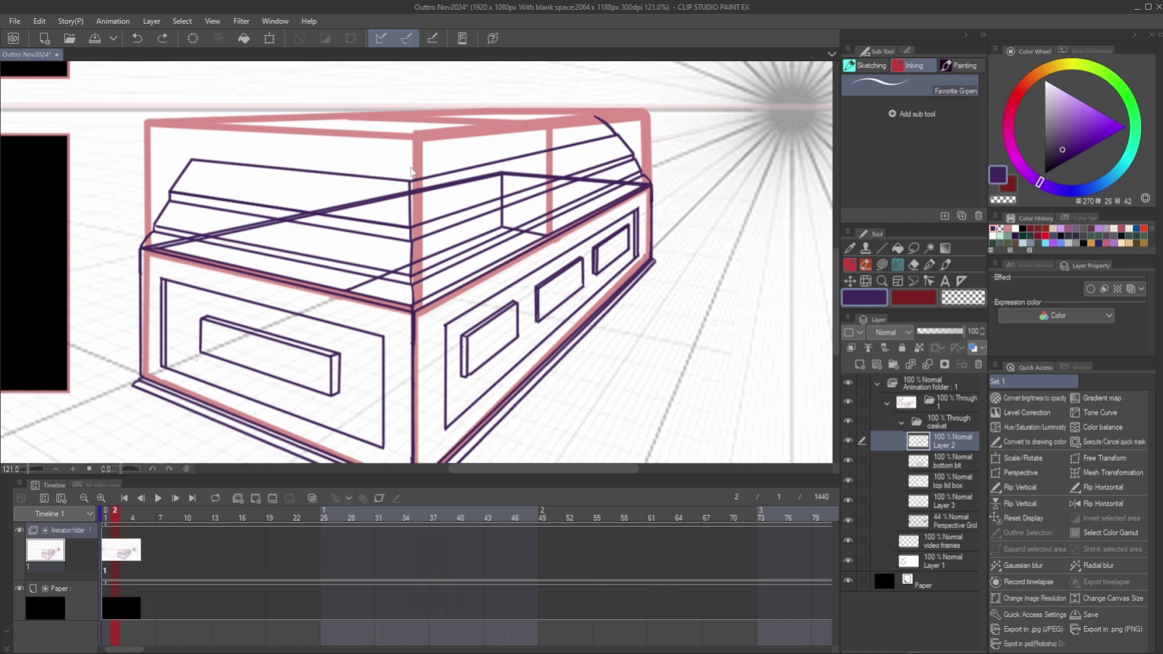
Ink the lid's crown with a curved front outer end, a near corner edge and the outline of the flat top
left_click_drag(192, 153, 205, 134)
left_click_drag(398, 139, 411, 179)
key("ctrl+z")
key("ctrl+z")
mouse_move(193, 158)
left_mouse_down()
mouse_move(222, 127)
mouse_move(494, 106)
mouse_move(600, 114)
mouse_move(414, 139)
mouse_move(412, 185)
left_mouse_up()
mouse_move(415, 139)
left_mouse_down()
mouse_move(220, 125)
mouse_move(415, 134)
mouse_move(524, 117)
mouse_move(559, 178)
mouse_move(565, 226)
left_mouse_up()
key("ctrl+z")
key("ctrl+z")
key("ctrl+z")
key("ctrl+z")
key("ctrl+z")
key("ctrl+z")
key("ctrl+z")
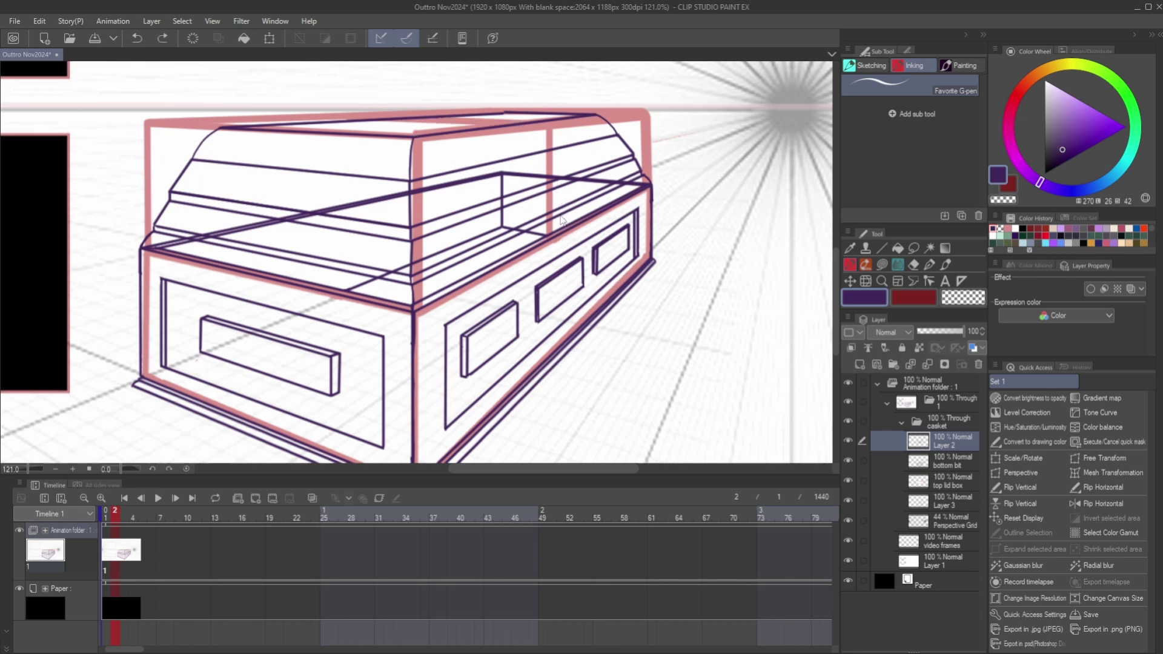
Add a new layer above Layer 2 and ink a curved seam from the lid's top down across its side
left_click(860, 364)
left_click_drag(382, 119, 503, 126)
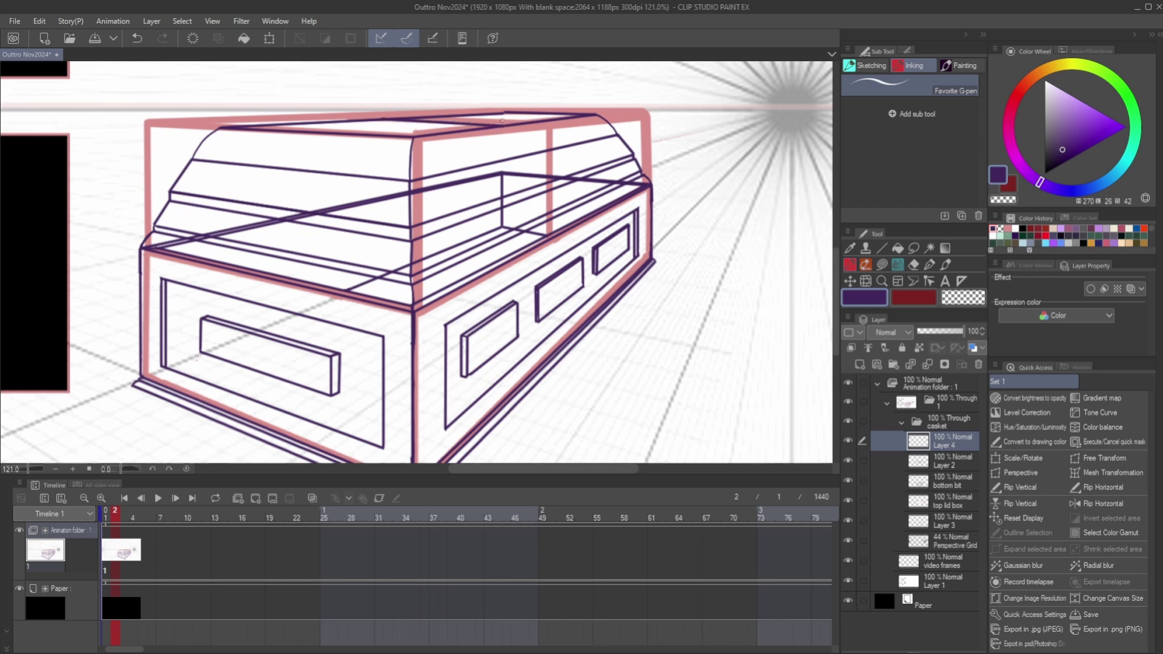
key("ctrl+z")
mouse_move(400, 119)
left_mouse_down()
mouse_move(500, 124)
mouse_move(549, 182)
mouse_move(561, 230)
left_mouse_up()
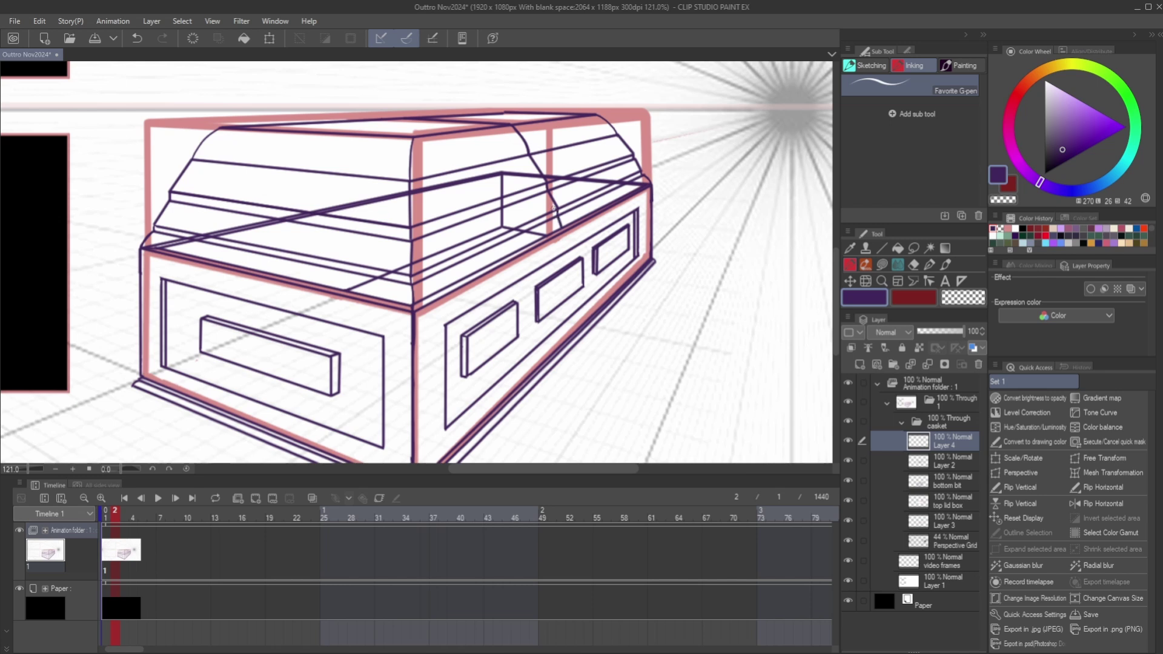
Set the secondary color to white and add a new layer directly above the bottom bit layer
left_click(926, 294)
left_click(1046, 82)
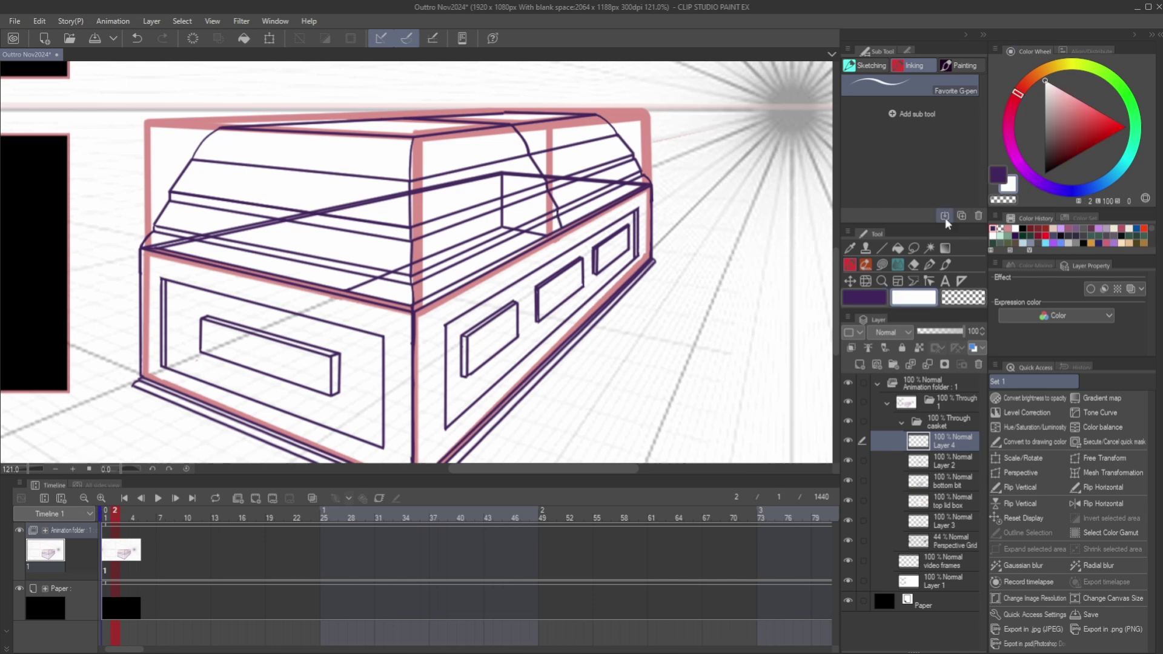
left_click(849, 462)
left_click(848, 462)
left_click(945, 482)
left_click(862, 365)
Lasso-fill white over the lid's side and front face to hide the box's interior lines and pink sketch behind them
left_click(882, 265)
left_click_drag(496, 145, 555, 159)
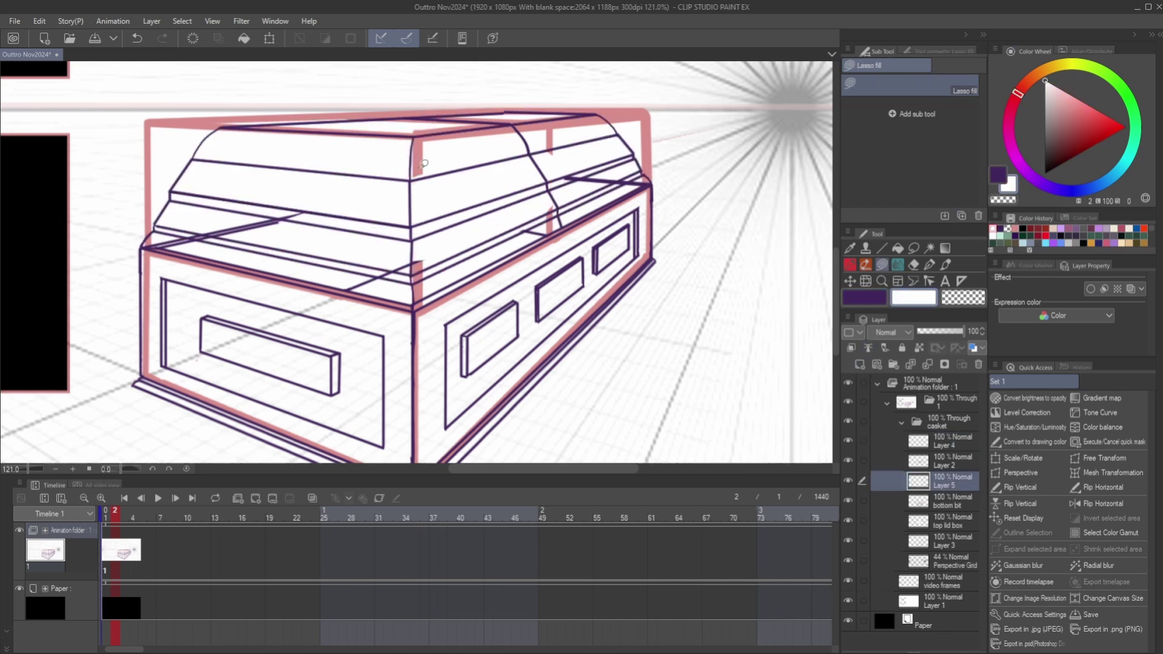
mouse_move(418, 166)
left_mouse_down()
mouse_move(149, 244)
mouse_move(297, 230)
left_mouse_up()
left_click_drag(146, 246, 388, 300)
key("p")
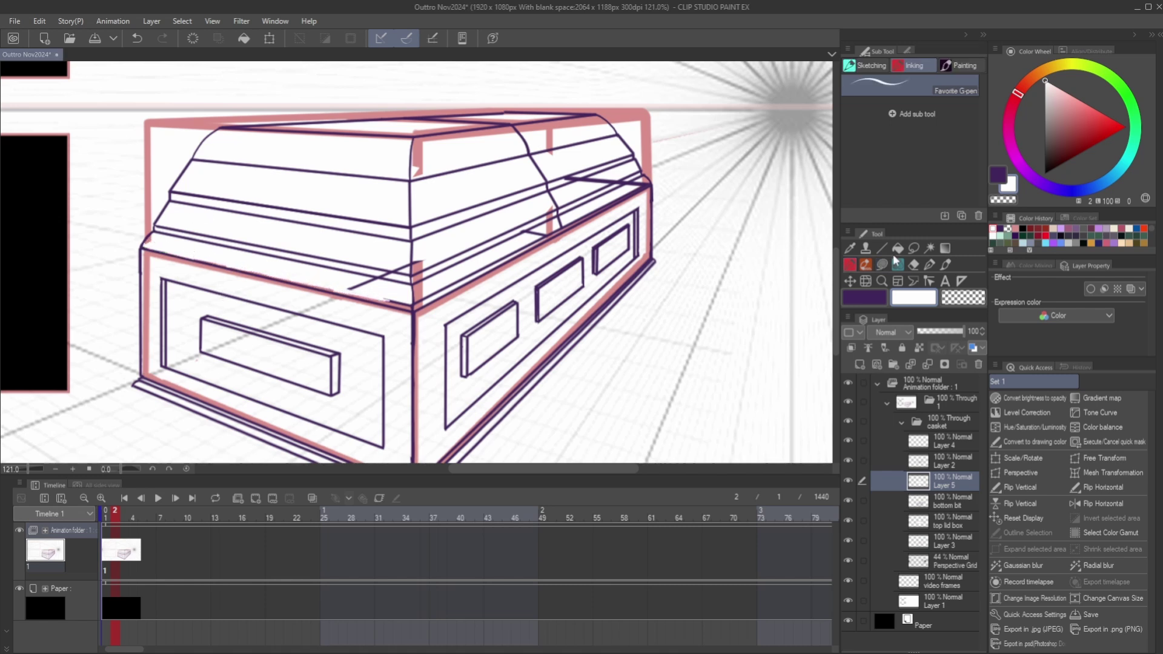
Lasso-fill white over the remaining interior lines around the lid's near corner, lower side and far end
left_click(882, 265)
mouse_move(356, 258)
left_mouse_down()
mouse_move(422, 262)
mouse_move(413, 305)
mouse_move(426, 274)
mouse_move(489, 265)
mouse_move(522, 233)
left_mouse_up()
left_click_drag(496, 254, 544, 201)
mouse_move(504, 118)
left_mouse_down()
mouse_move(523, 185)
mouse_move(579, 166)
mouse_move(557, 142)
left_mouse_up()
mouse_move(627, 141)
left_mouse_down()
mouse_move(641, 162)
mouse_move(596, 183)
mouse_move(647, 182)
left_mouse_up()
key("p")
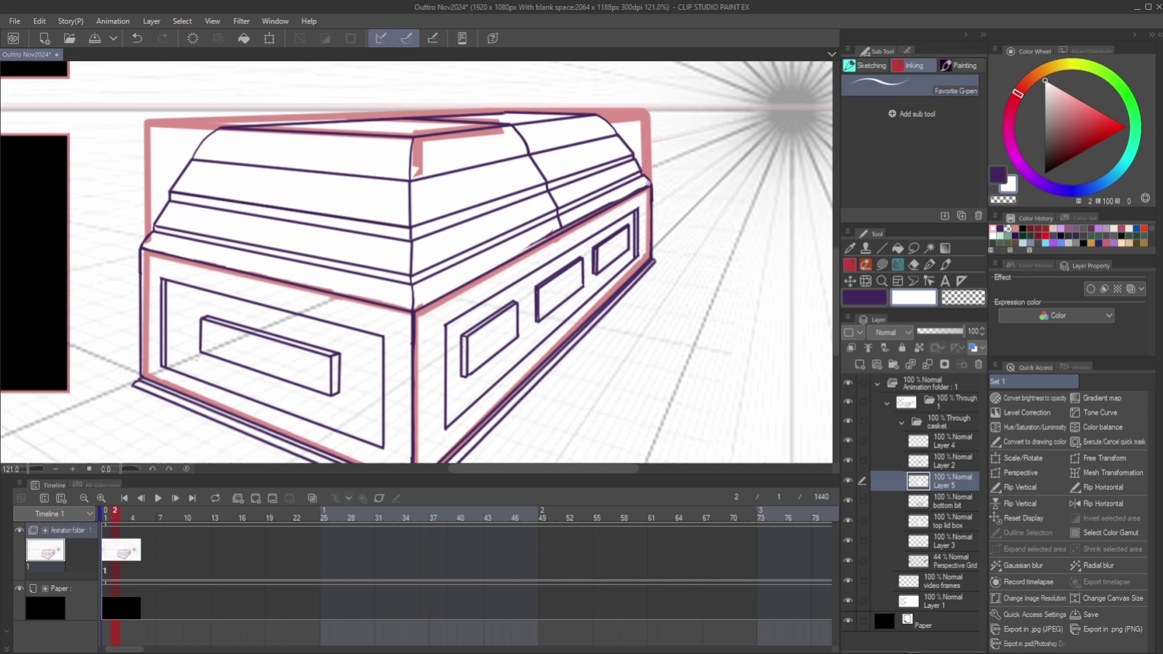
Paint white pen strokes along the box rim on the side and front to cover stray lines beneath the lid
key("ctrl+z")
left_click_drag(415, 307, 648, 183)
left_click_drag(543, 236, 580, 214)
left_click_drag(413, 311, 145, 246)
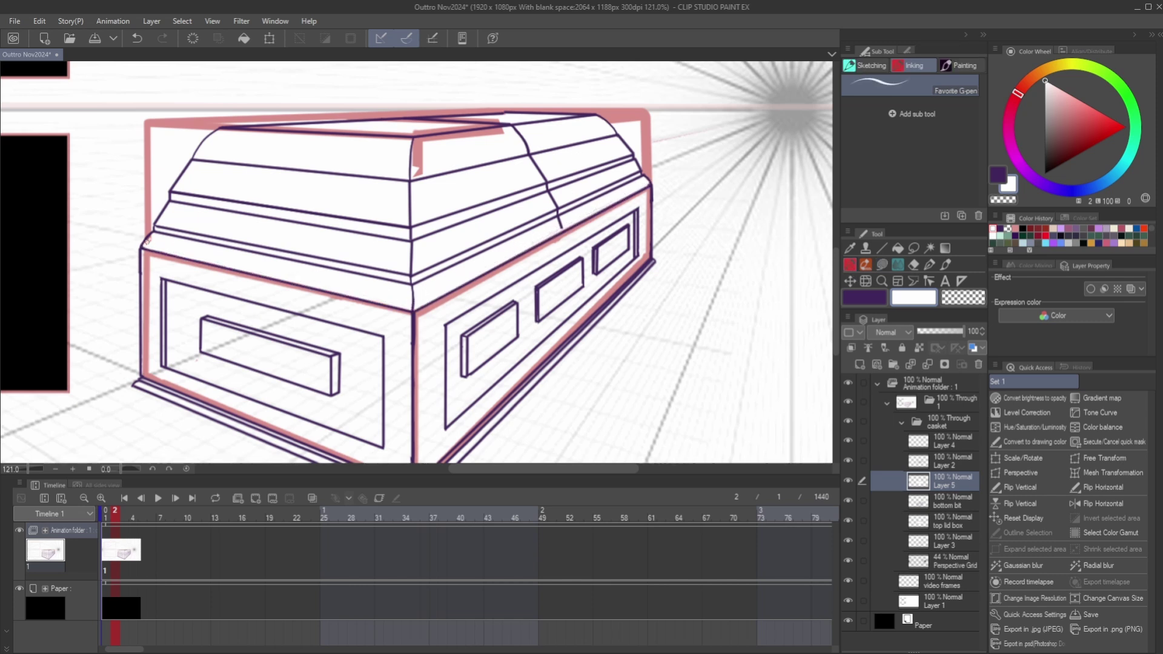
Lasso-fill the lid's flat top and the upper near corner with white to cover the pink sketch
key("u")
left_click_drag(221, 132, 366, 170)
mouse_move(322, 135)
left_mouse_down()
mouse_move(295, 123)
mouse_move(462, 113)
mouse_move(327, 135)
left_mouse_up()
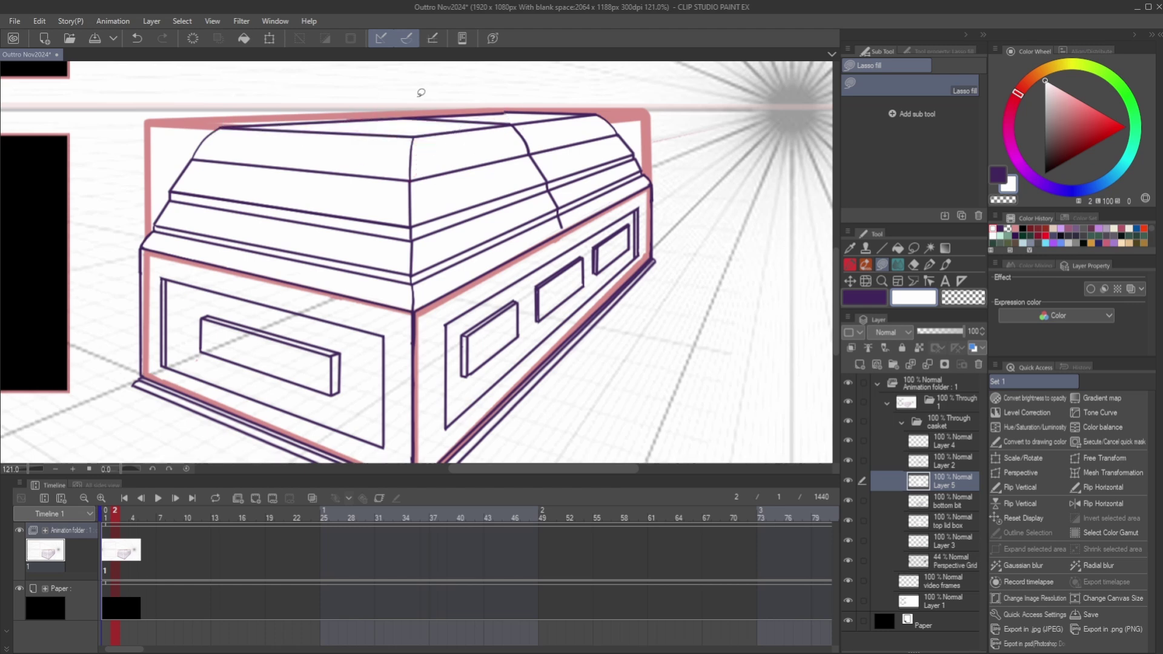
Extend the lid's seam down to the rim on Layer 4 with the dark purple pen
left_click(864, 297)
left_click(951, 441)
scroll(561, 225, "up", 5)
key("p")
scroll(545, 221, "down", 5)
mouse_move(553, 214)
left_mouse_down()
mouse_move(565, 237)
mouse_move(544, 240)
left_mouse_up()
Return to Layer 5 and make dark purple the active drawing color
left_click(951, 481)
left_click(914, 297)
scroll(540, 231, "up", 5)
scroll(542, 239, "down", 3)
left_click(864, 301)
scroll(660, 181, "down", 3)
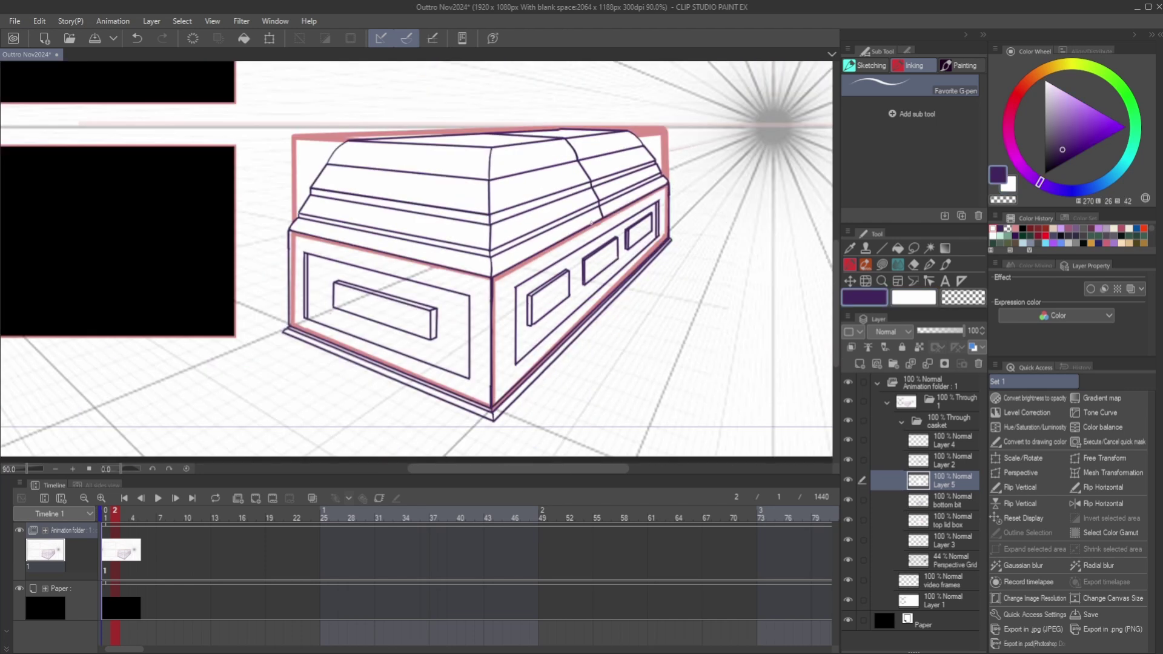
scroll(591, 223, "up", 1)
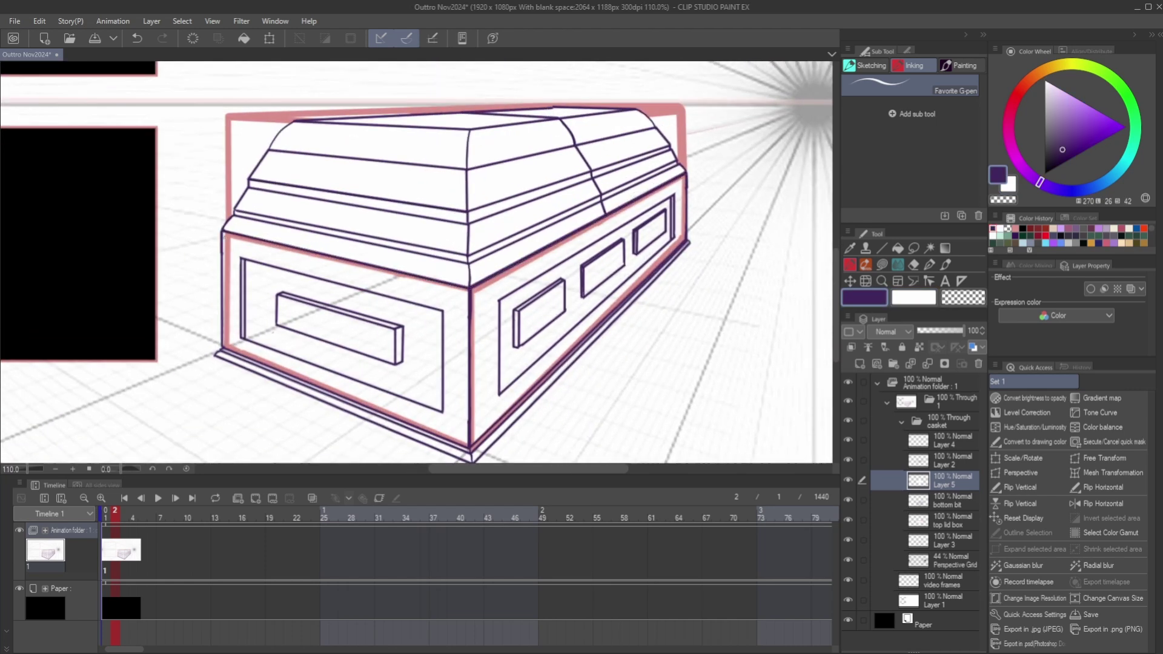